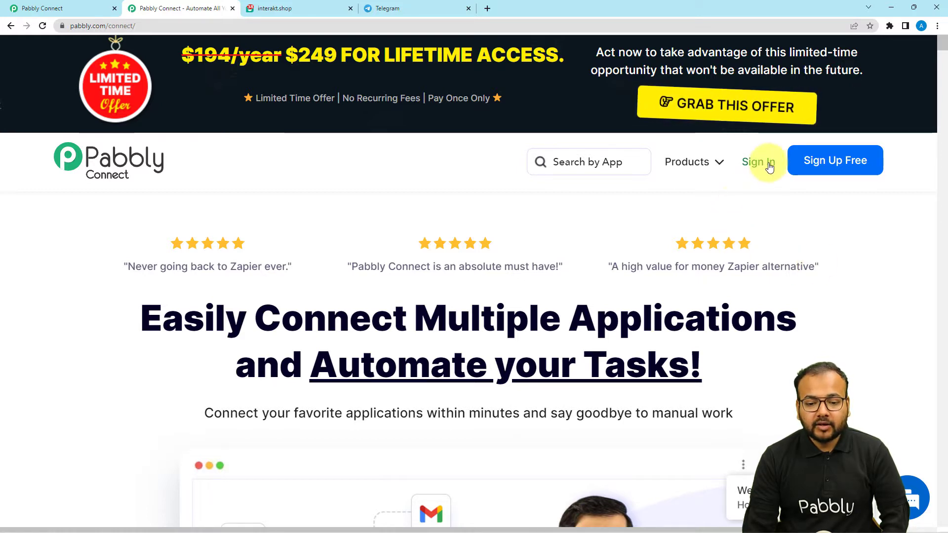
- Create a new workflow named "WhatsApp to Telegram" from the Pabbly Connect dashboard
mouse_move(694, 176)
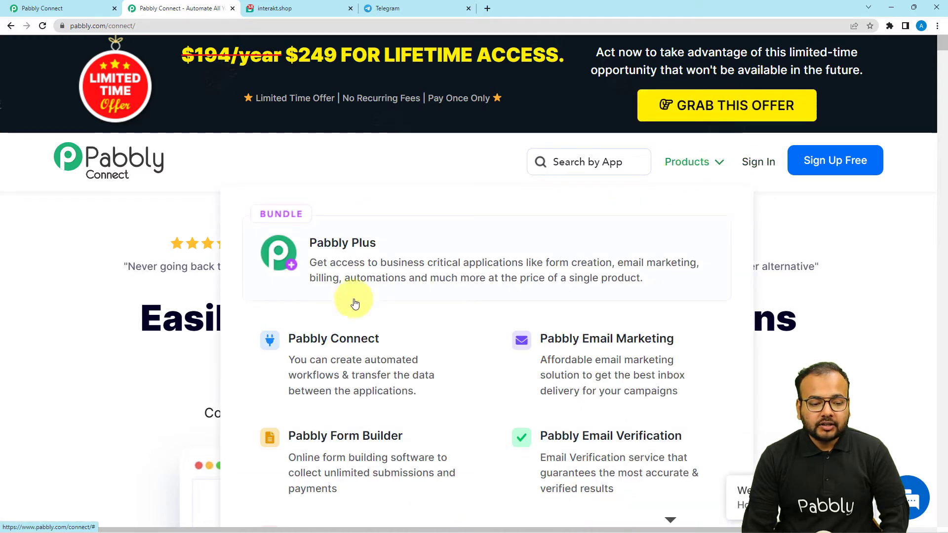
left_click(43, 5)
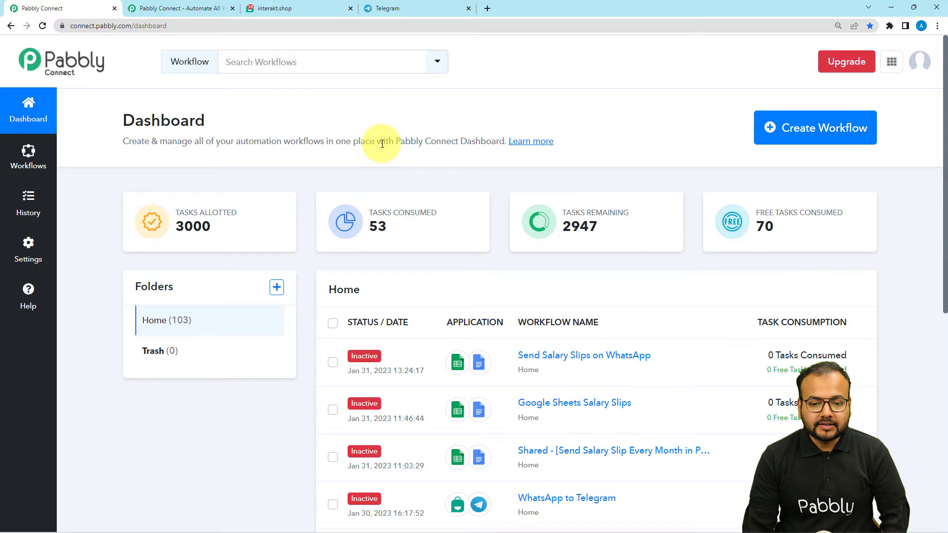
left_click(800, 129)
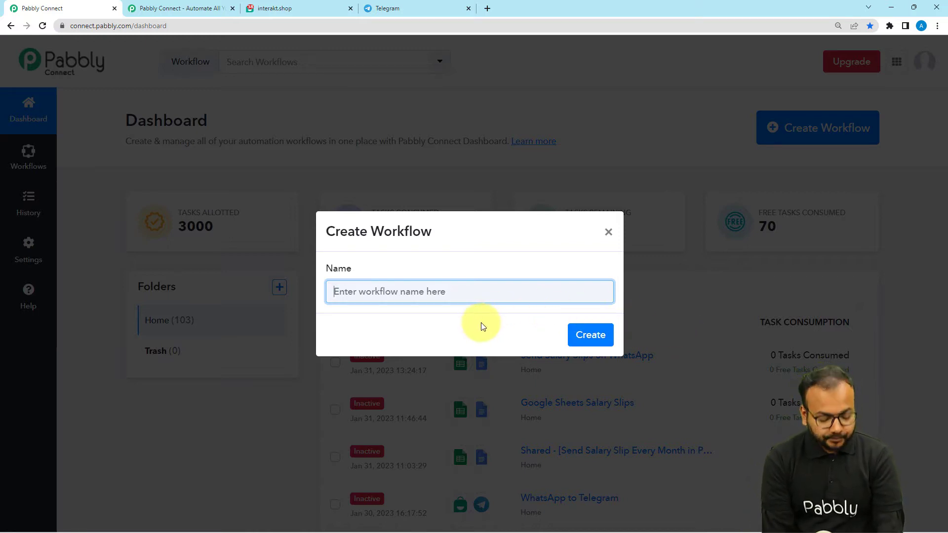
type("What")
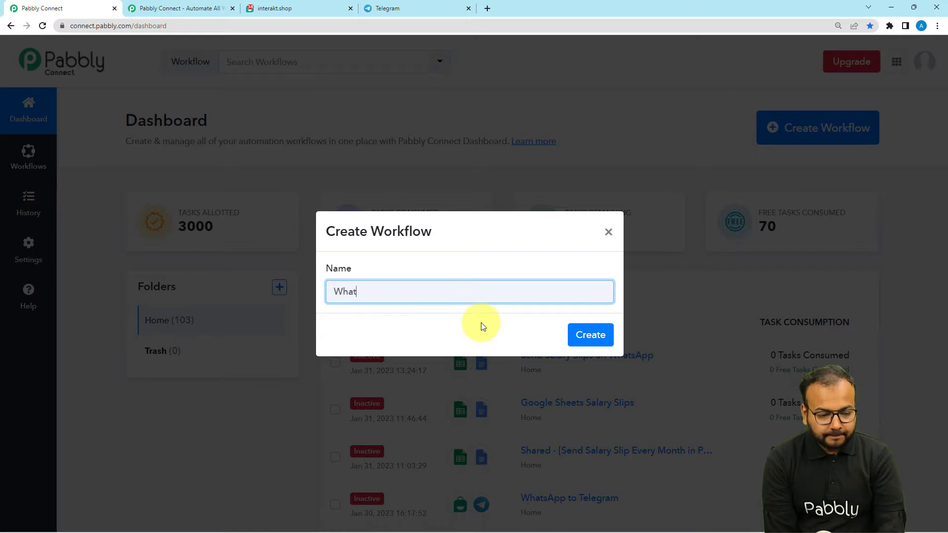
type("sApp to ")
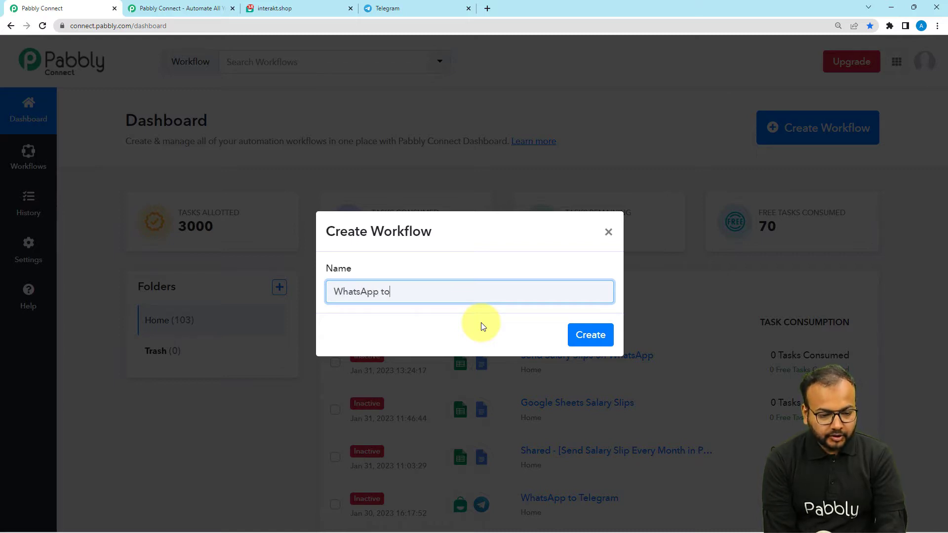
type("Tele")
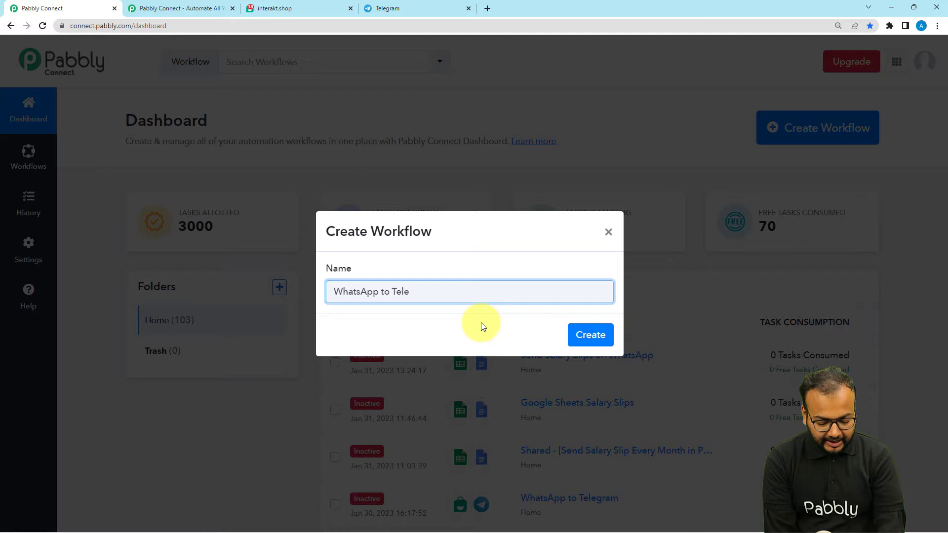
type("gram")
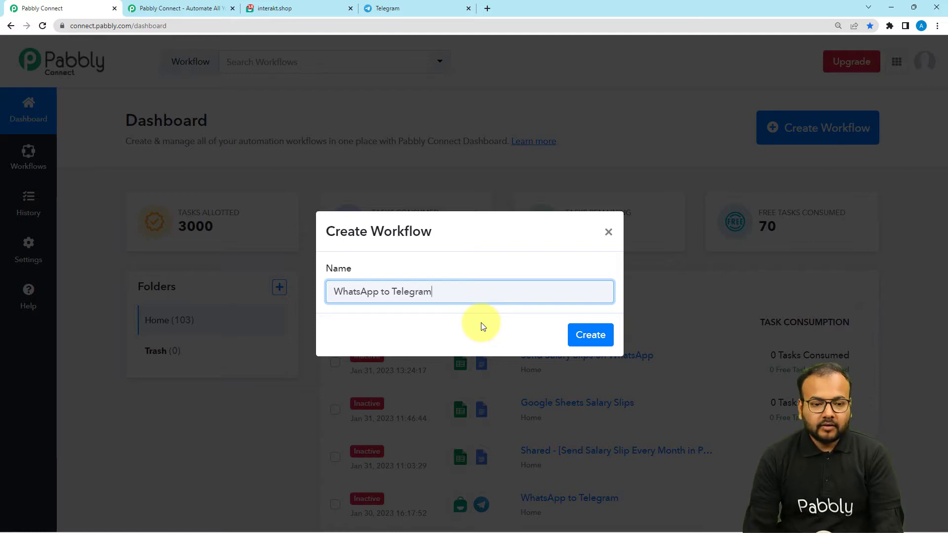
left_click(588, 337)
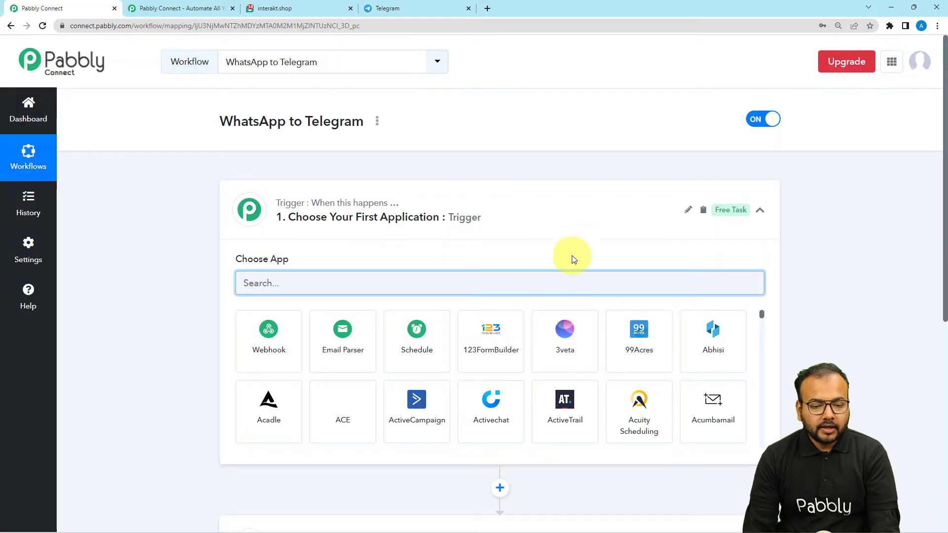
left_click(512, 219)
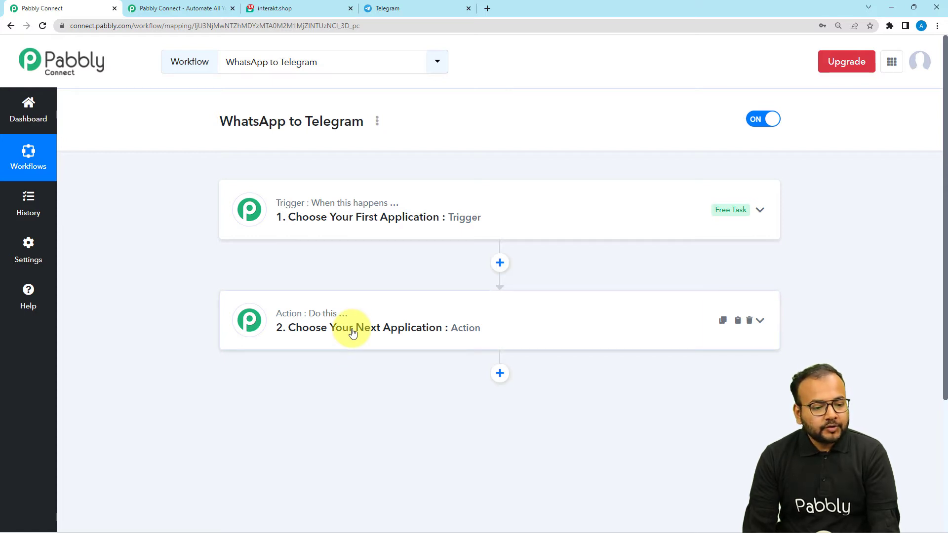
left_click(315, 226)
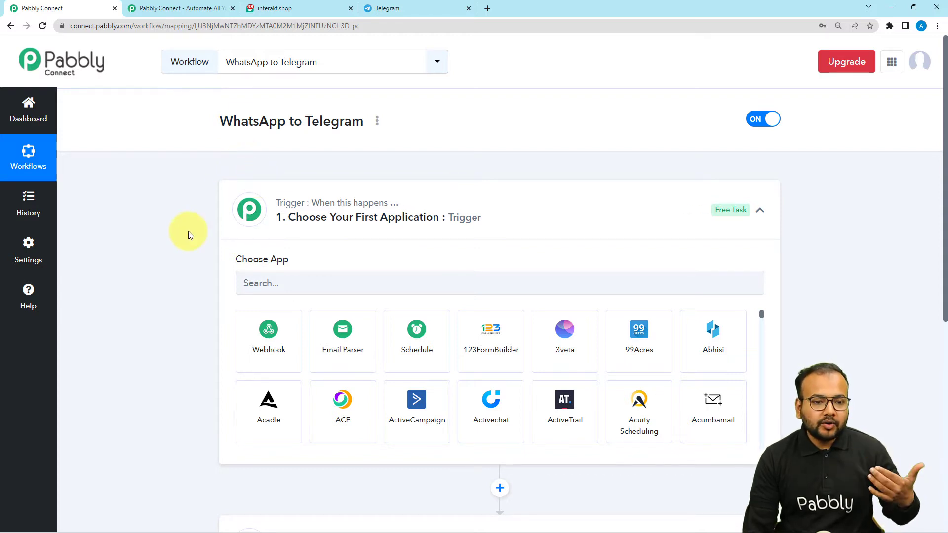
scroll(187, 232, "down", 1)
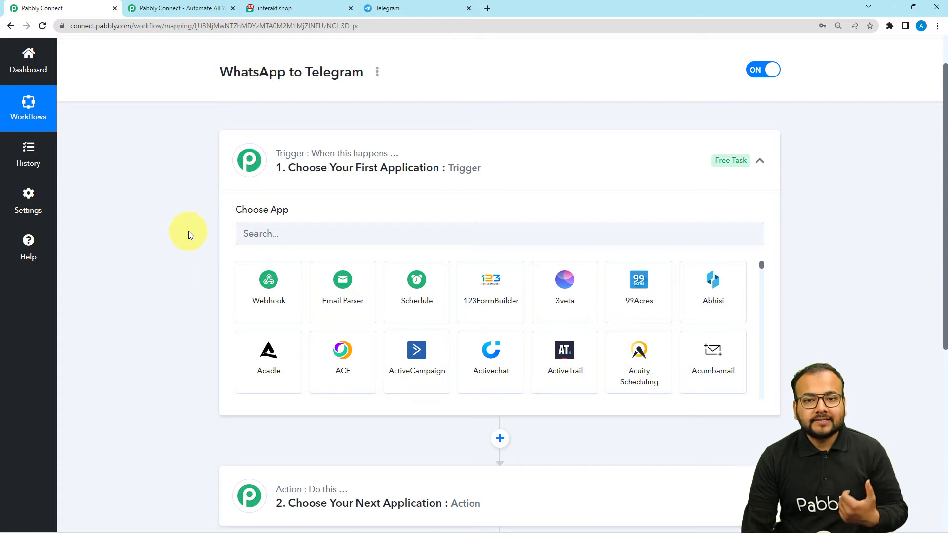
scroll(188, 232, "up", 1)
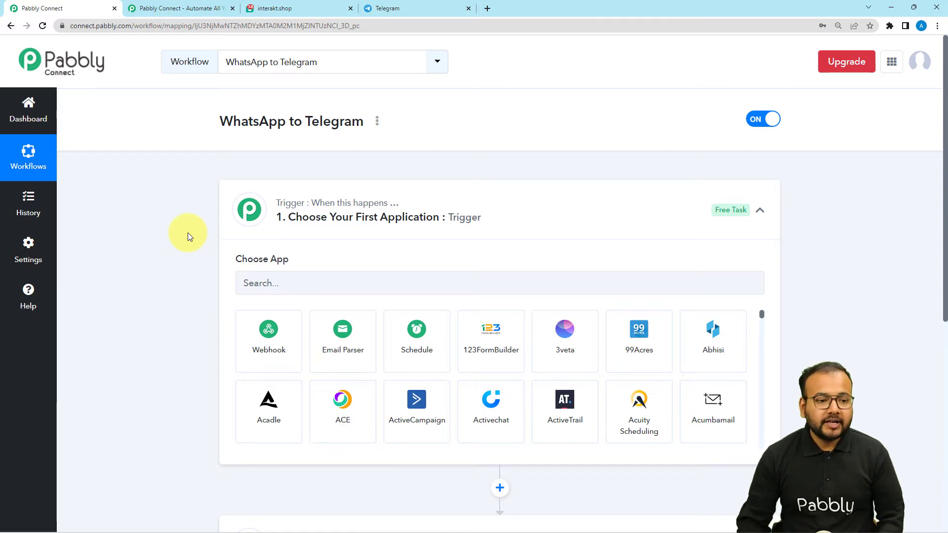
left_click(279, 12)
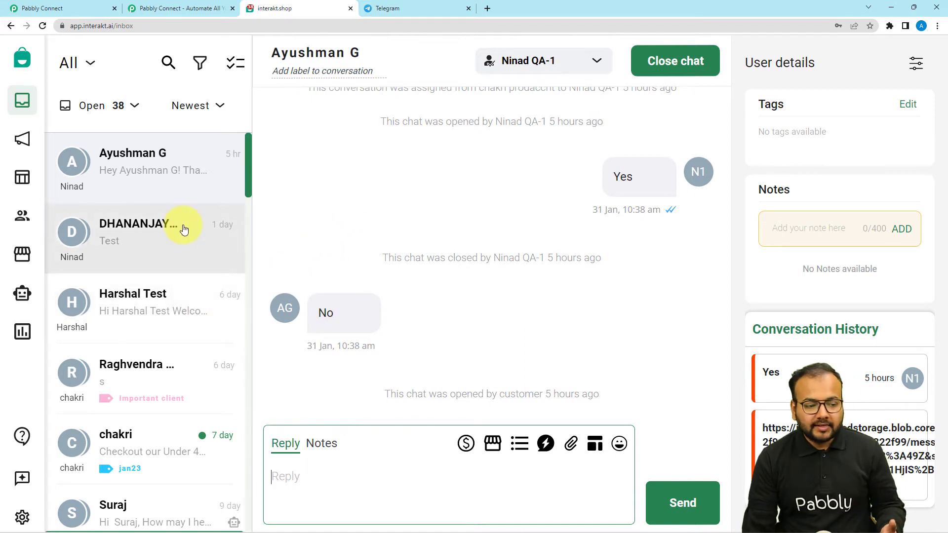
left_click(87, 9)
- Set the workflow's trigger to Interakt with the event Customer Messages / Template Sent Status
left_click(333, 287)
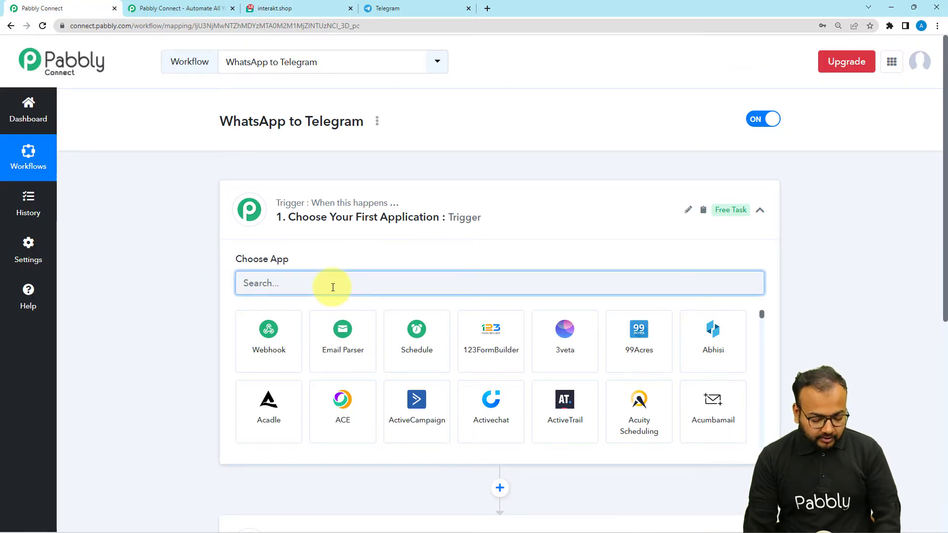
type("inter")
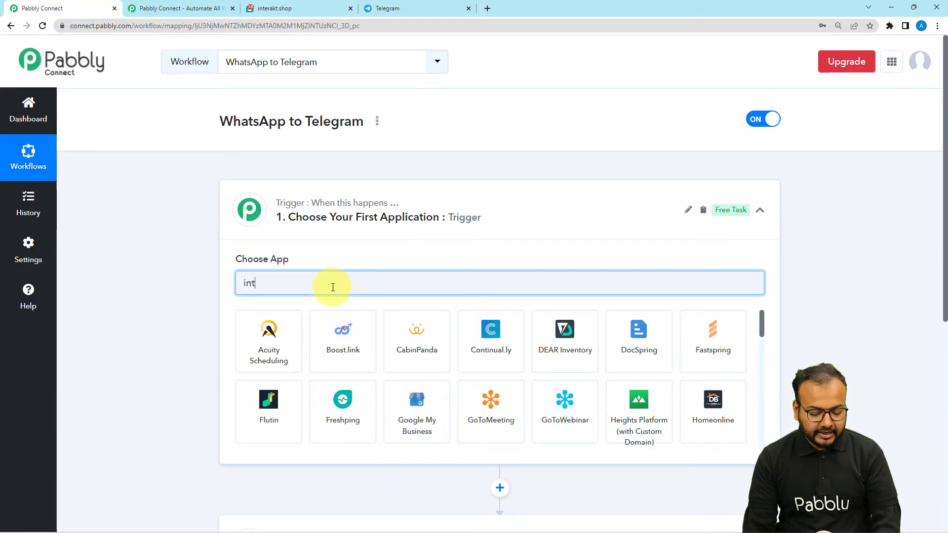
left_click(334, 359)
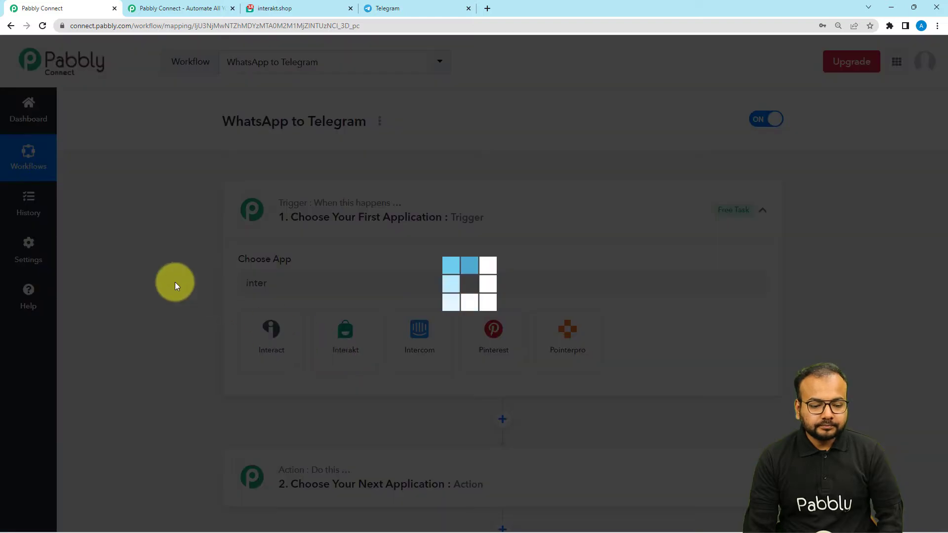
scroll(174, 286, "down", 3)
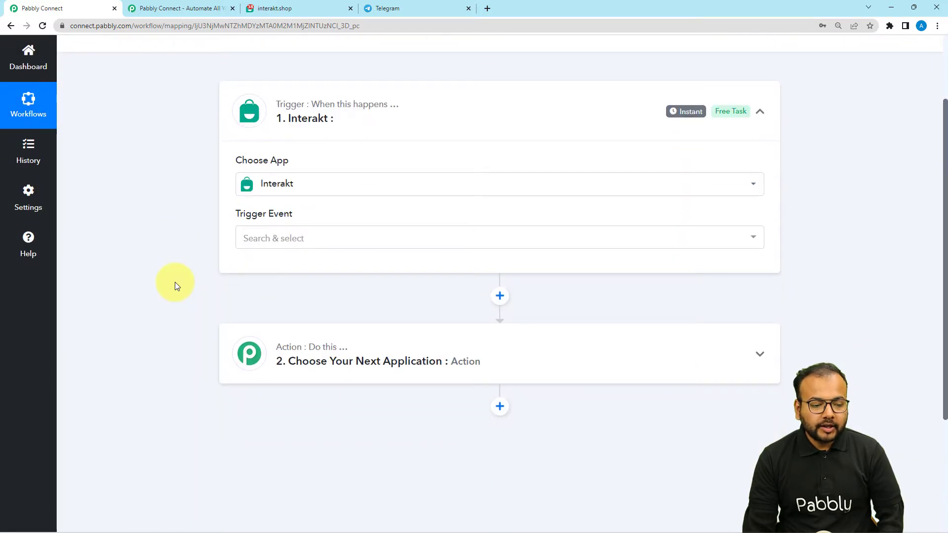
left_click(294, 189)
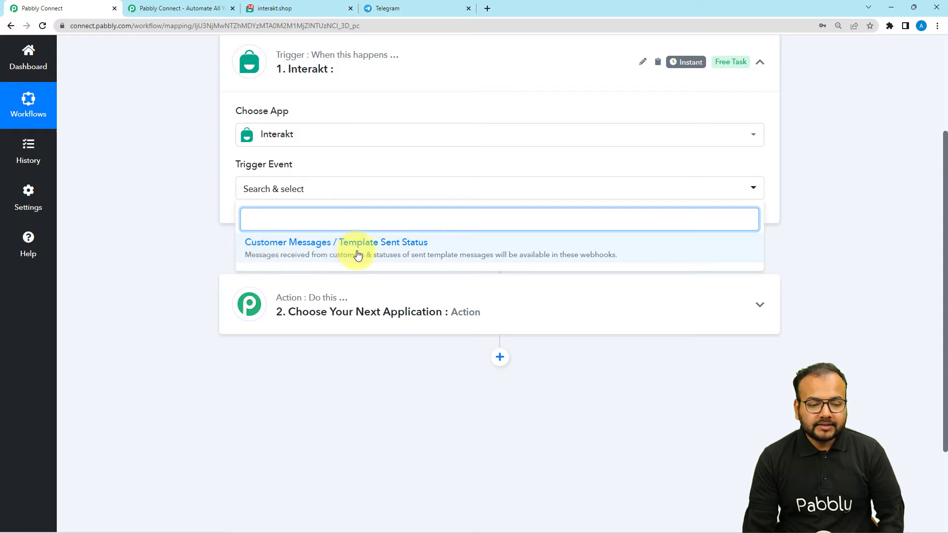
left_click(386, 253)
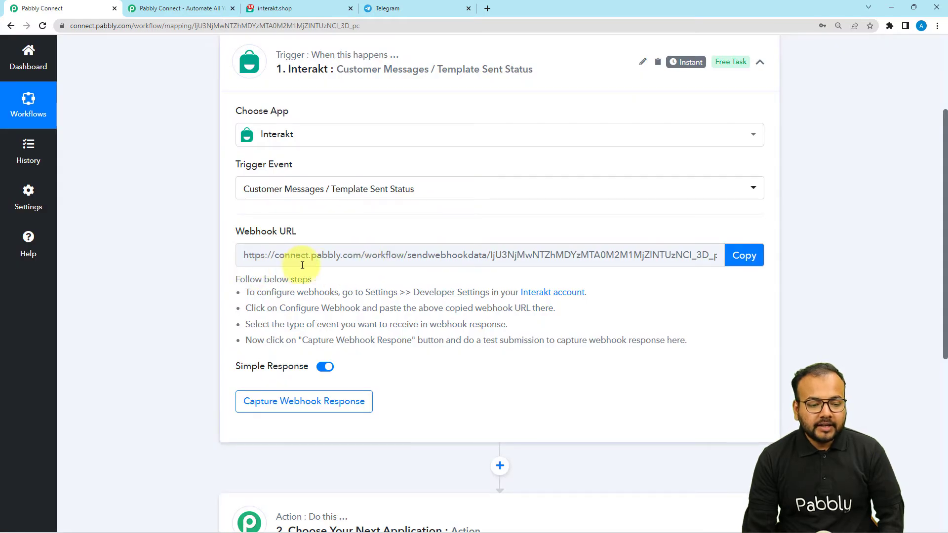
- Copy the trigger's webhook URL and open the existing webhook configuration for editing in Interakt's Developer Settings
left_click(744, 254)
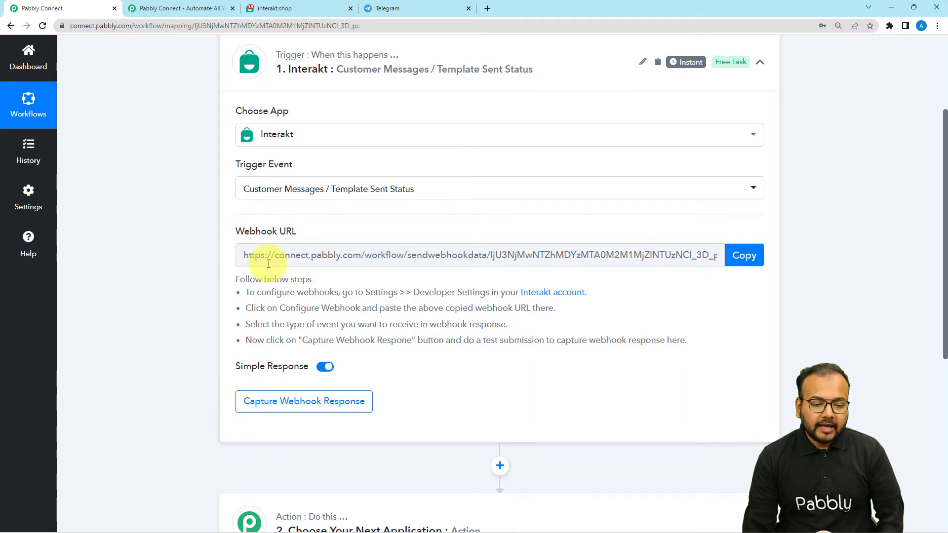
scroll(269, 263, "down", 2)
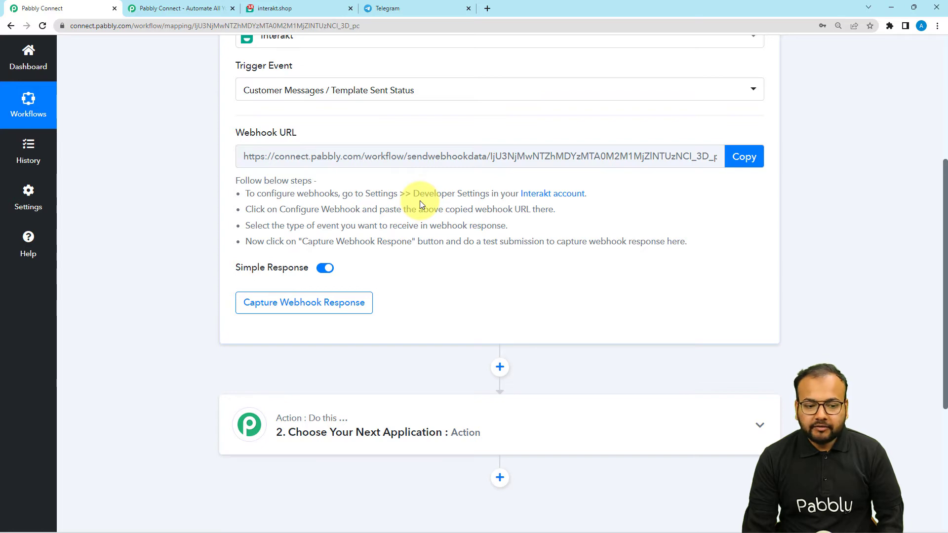
left_click(292, 10)
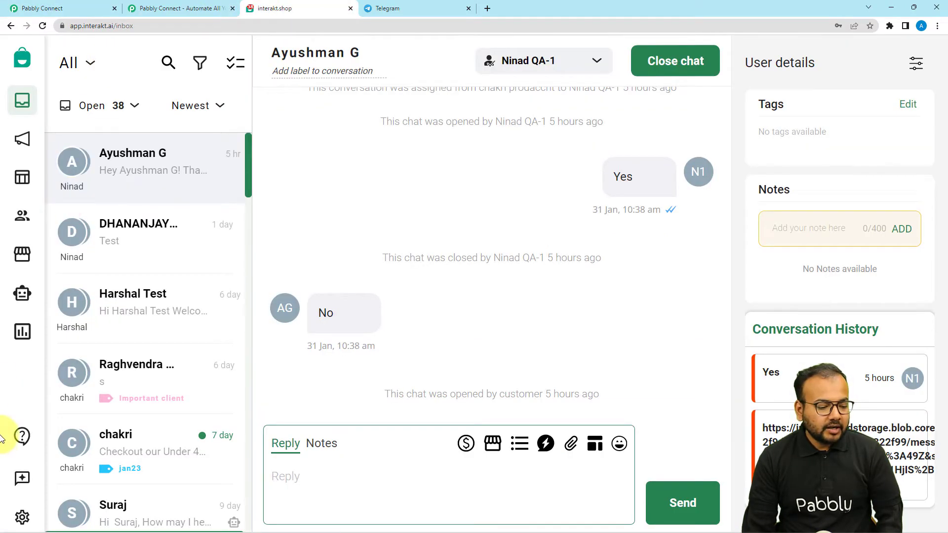
left_click(22, 517)
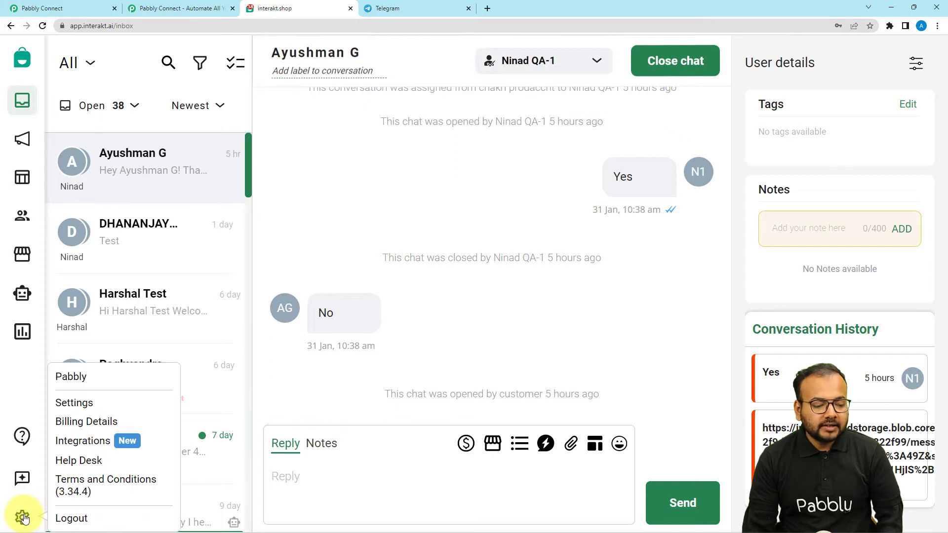
left_click(69, 408)
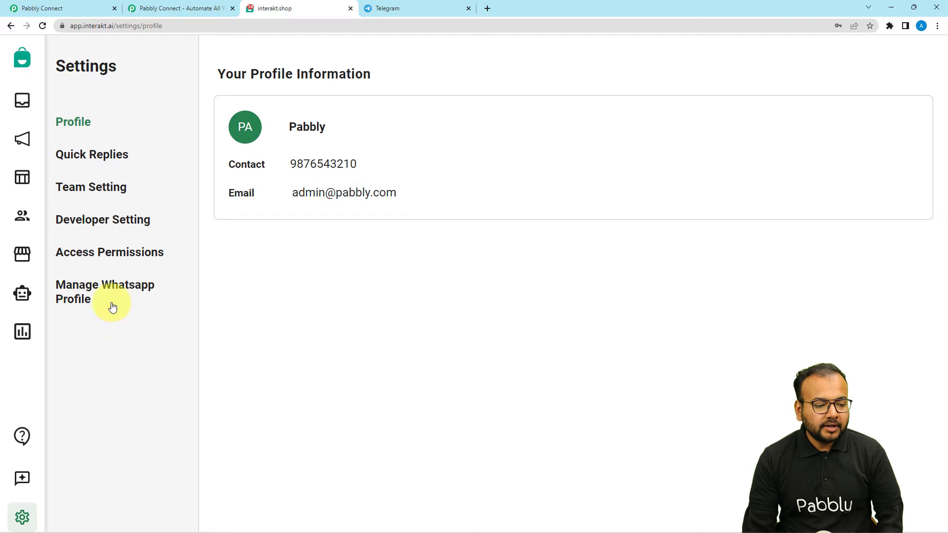
left_click(94, 225)
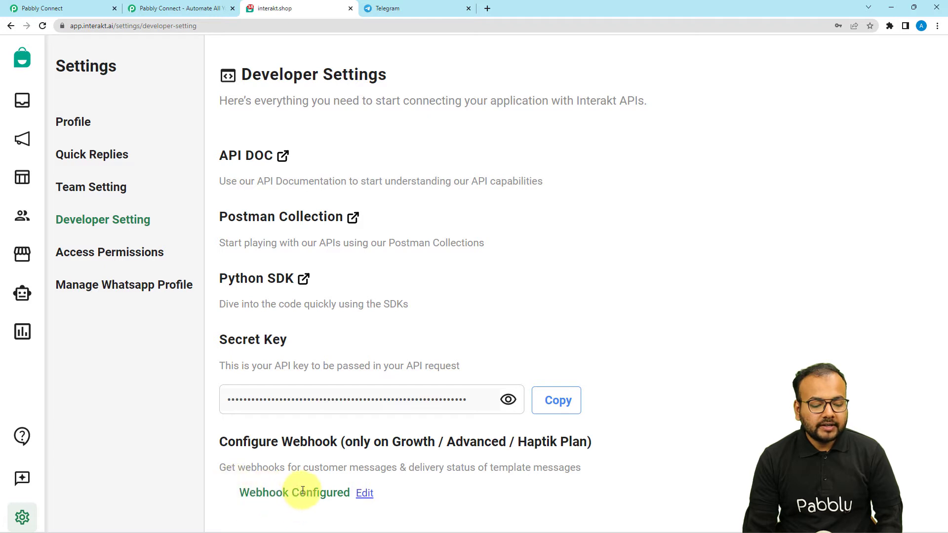
left_click(365, 494)
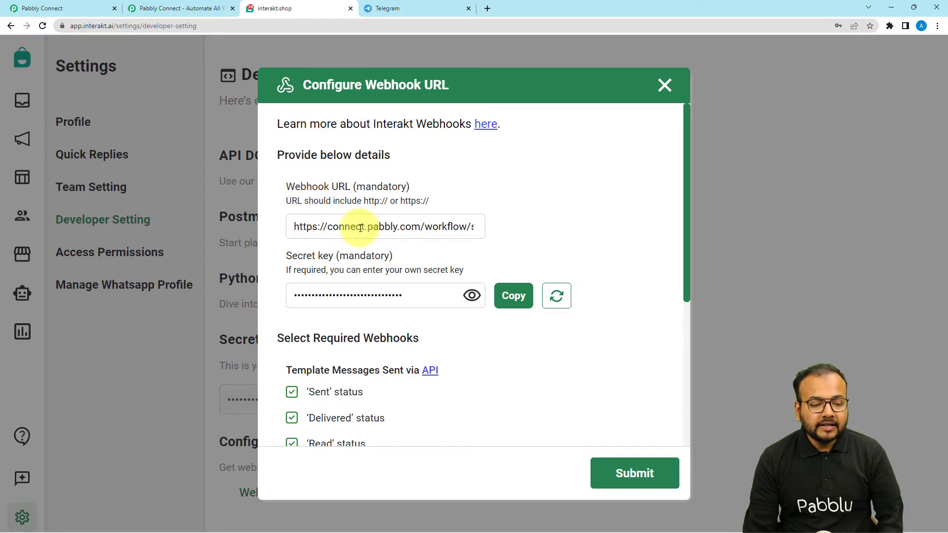
- Copy the webhook URL again from the Pabbly Connect trigger and clear the old webhook URL in Interakt's configuration
left_click(96, 8)
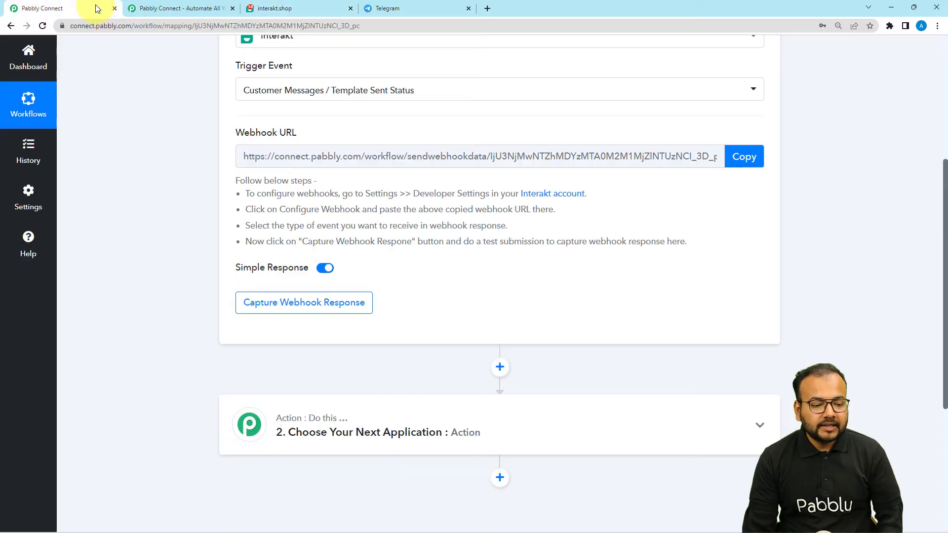
left_click(744, 157)
left_click(289, 9)
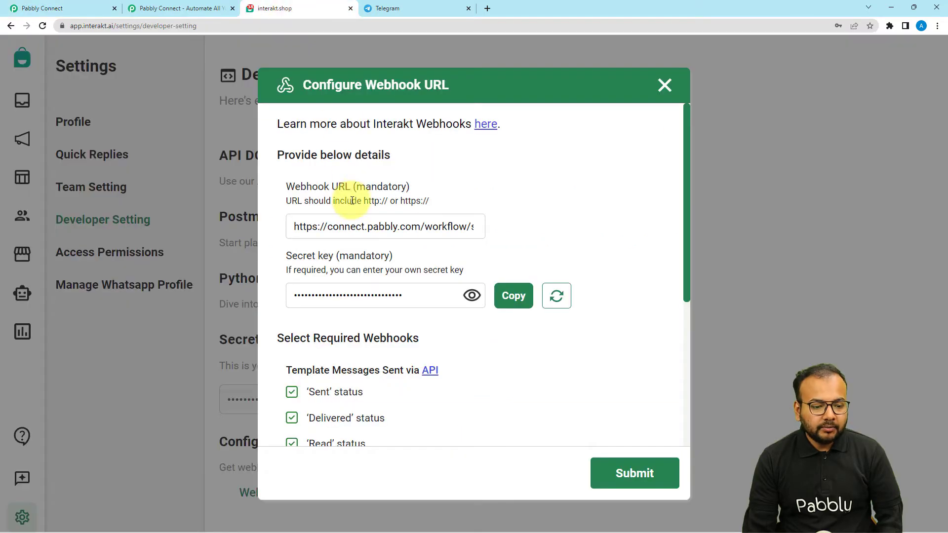
left_click(347, 225)
key("ctrl+a")
key("BackSpace")
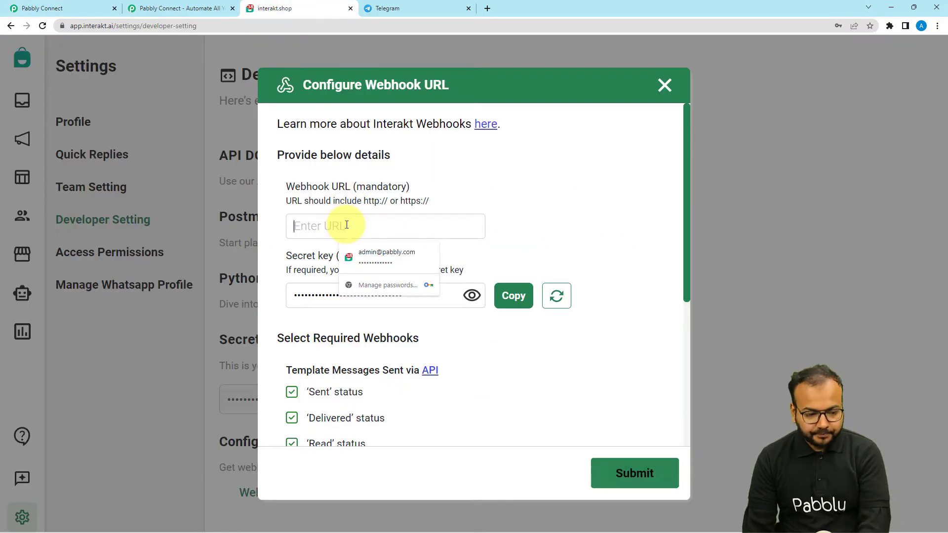
left_click(543, 252)
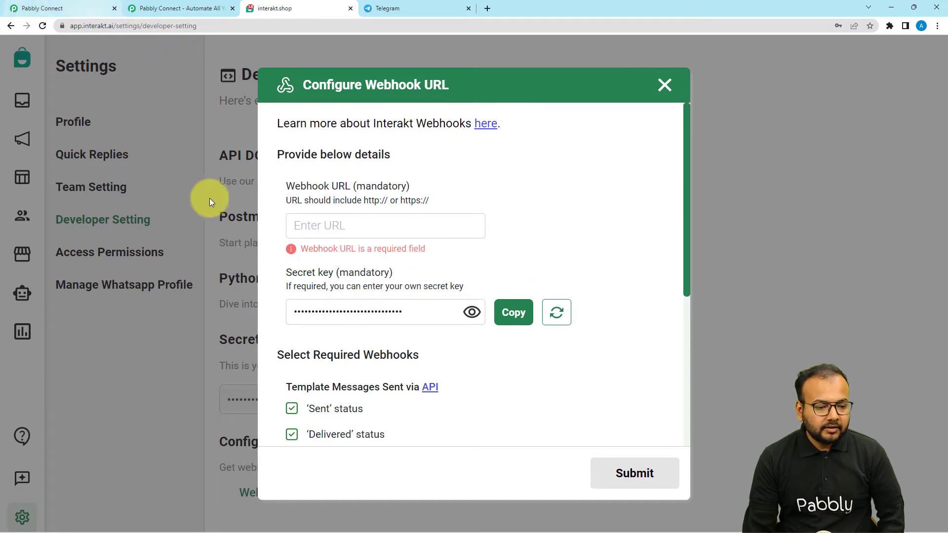
- Start capturing the webhook response in Pabbly Connect and paste the trigger's webhook URL into Interakt's Webhook URL field
left_click(53, 10)
left_click(748, 157)
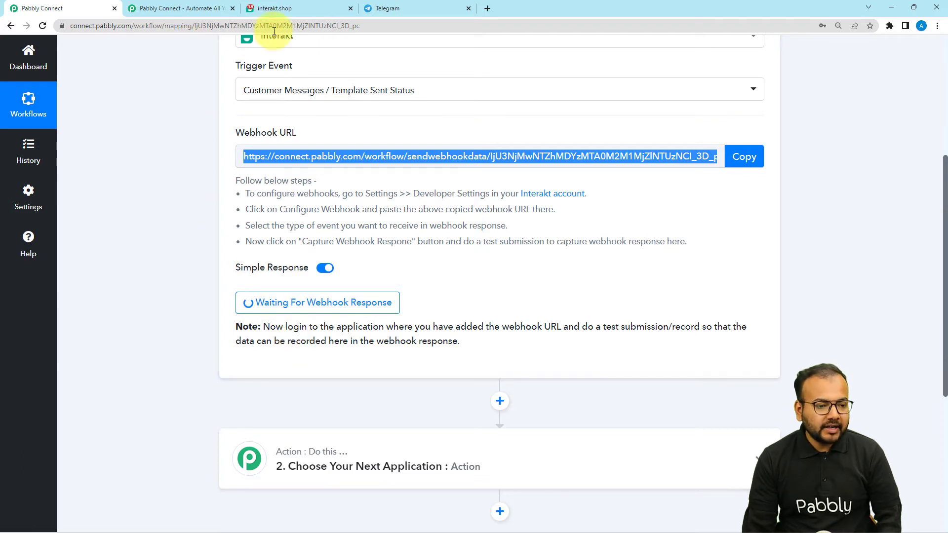
left_click(284, 11)
right_click(309, 226)
left_click(333, 304)
left_click(513, 350)
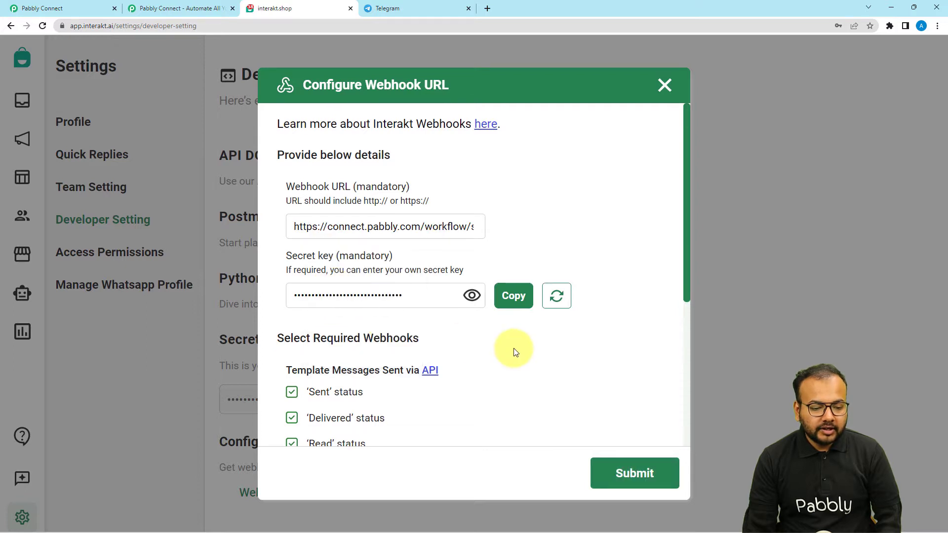
- Check that all required webhook events are selected, submit Interakt's webhook configuration, and close the dialog
scroll(514, 349, "down", 2)
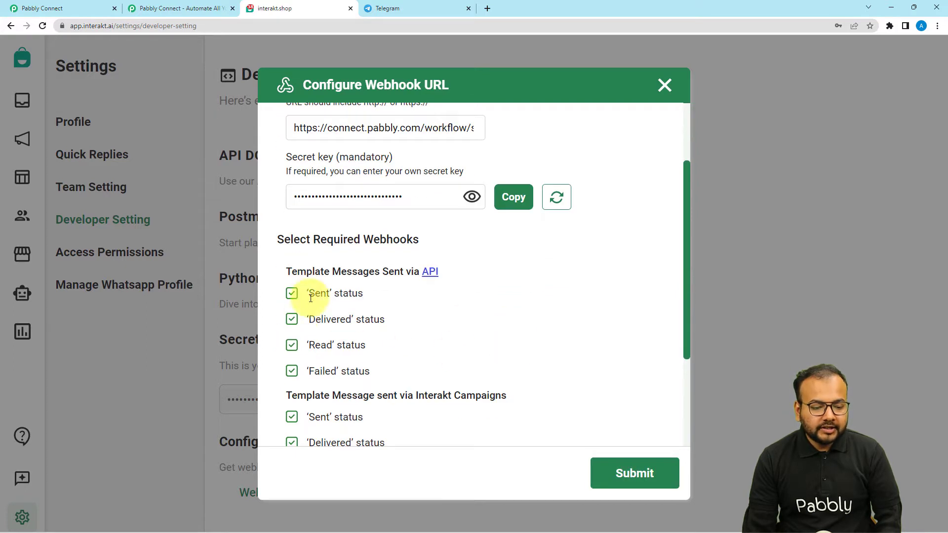
scroll(311, 381, "down", 2)
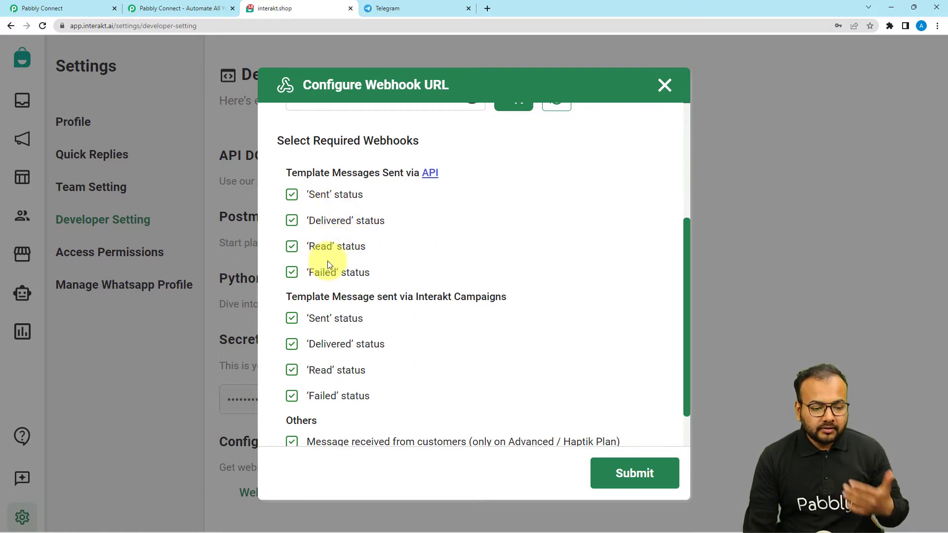
scroll(317, 286, "down", 1)
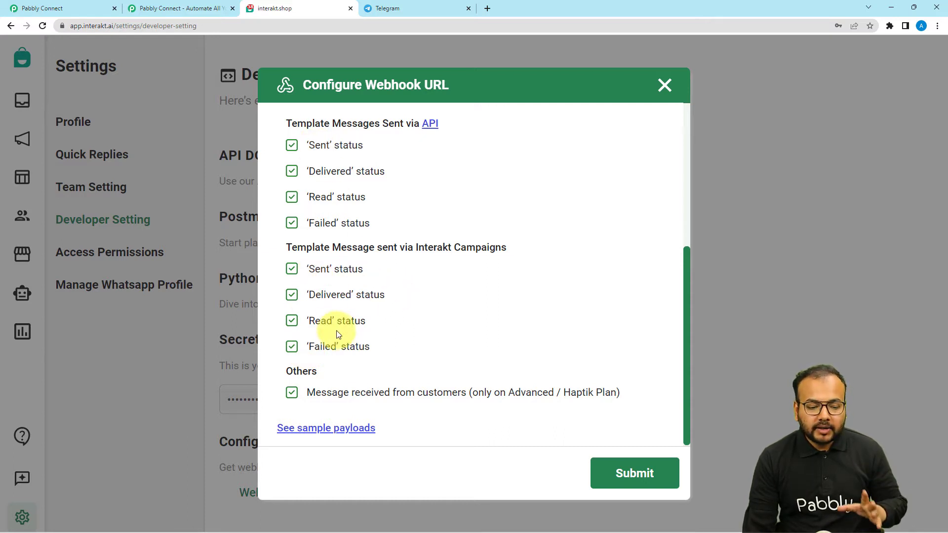
left_click(622, 476)
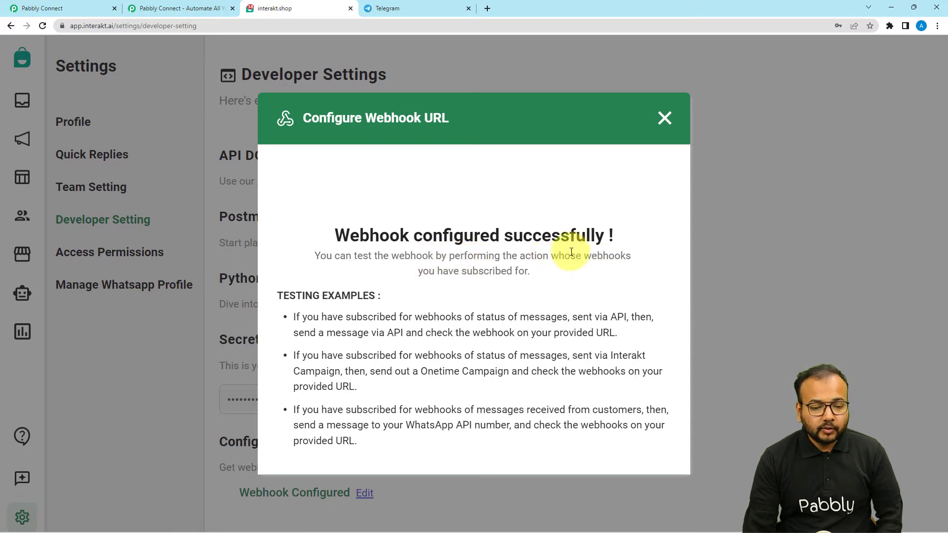
left_click(664, 118)
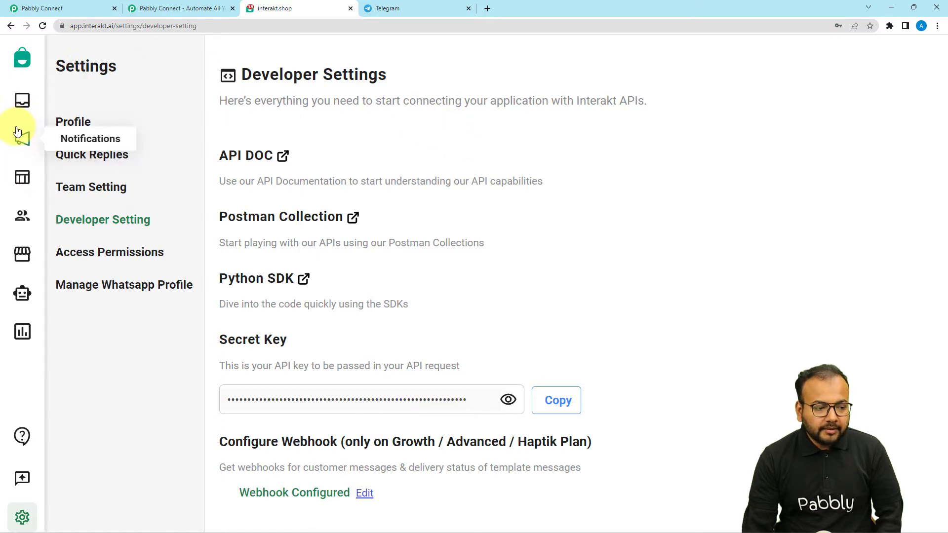
- Open the Interakt inbox, switch back to Pabbly Connect, and start recapturing the trigger's webhook response
left_click(26, 110)
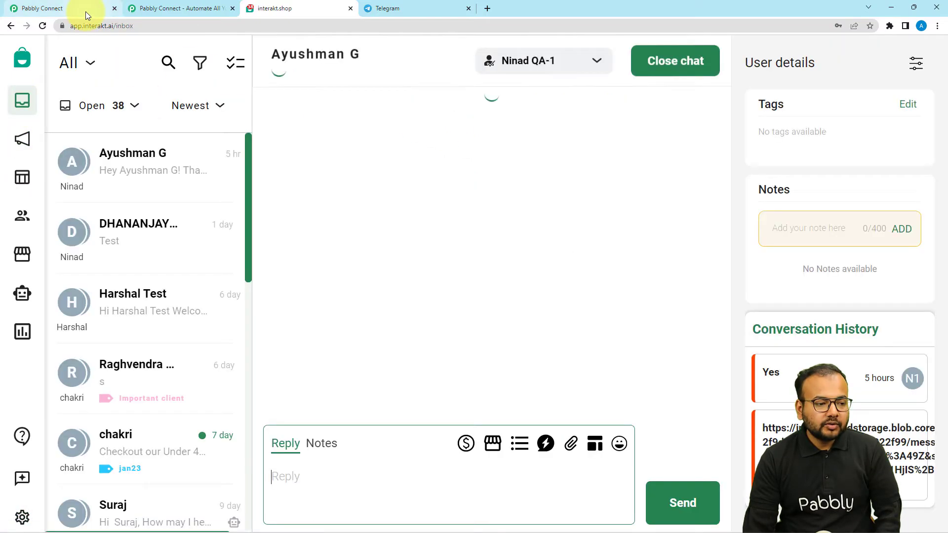
left_click(85, 11)
scroll(126, 273, "down", 1)
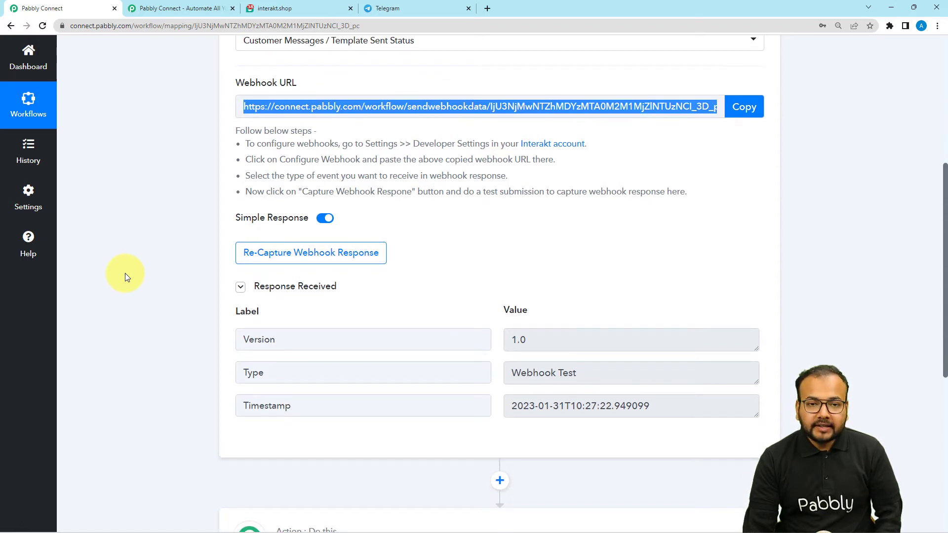
scroll(125, 274, "down", 2)
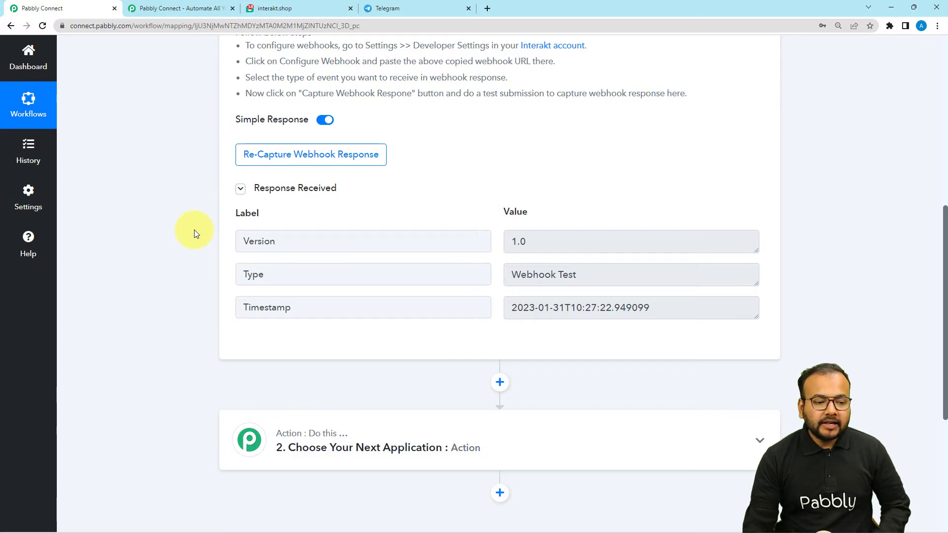
left_click(282, 159)
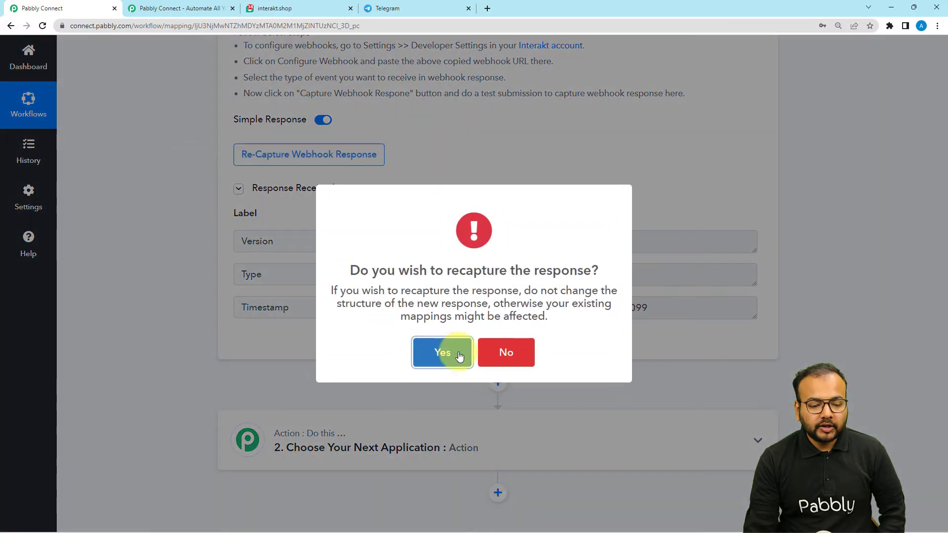
left_click(439, 354)
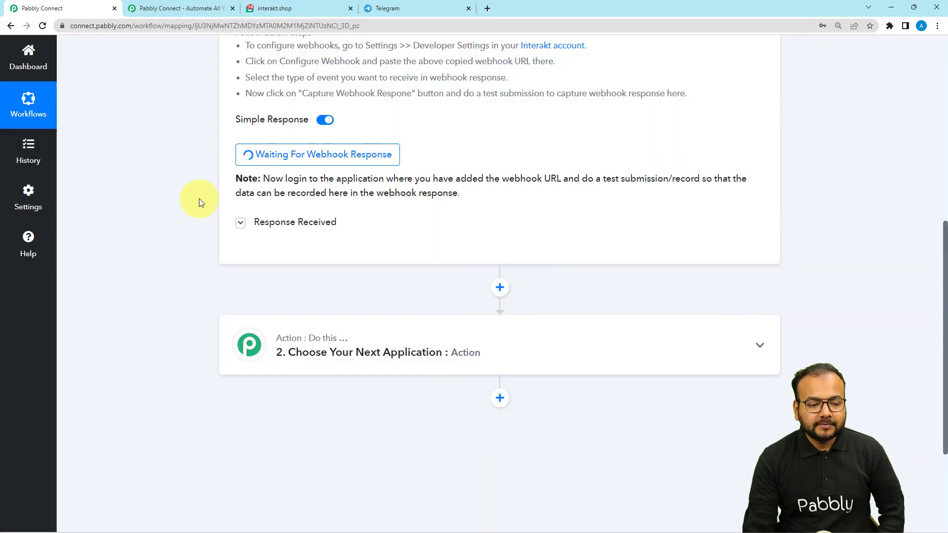
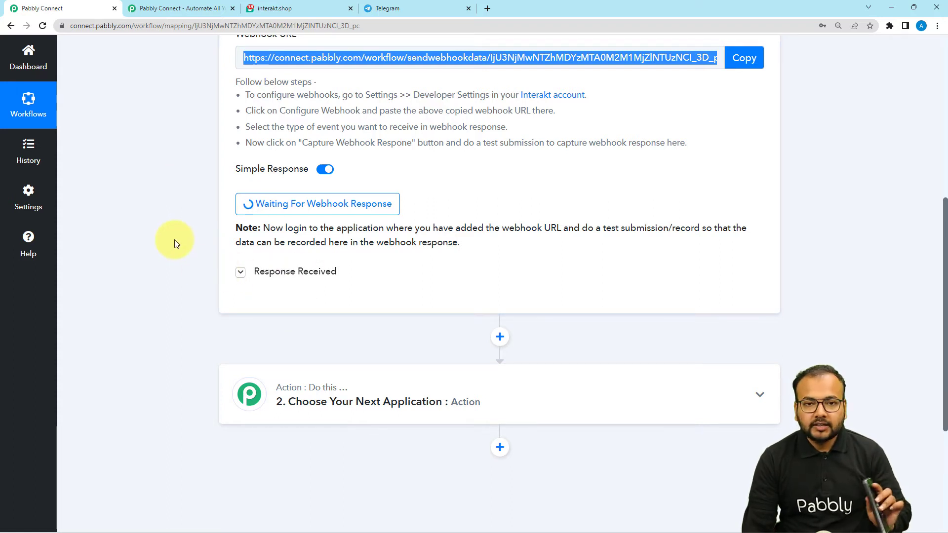
- Examine the captured webhook response, enlarging the Data Message Message value to read the whole customer message
scroll(108, 316, "down", 1)
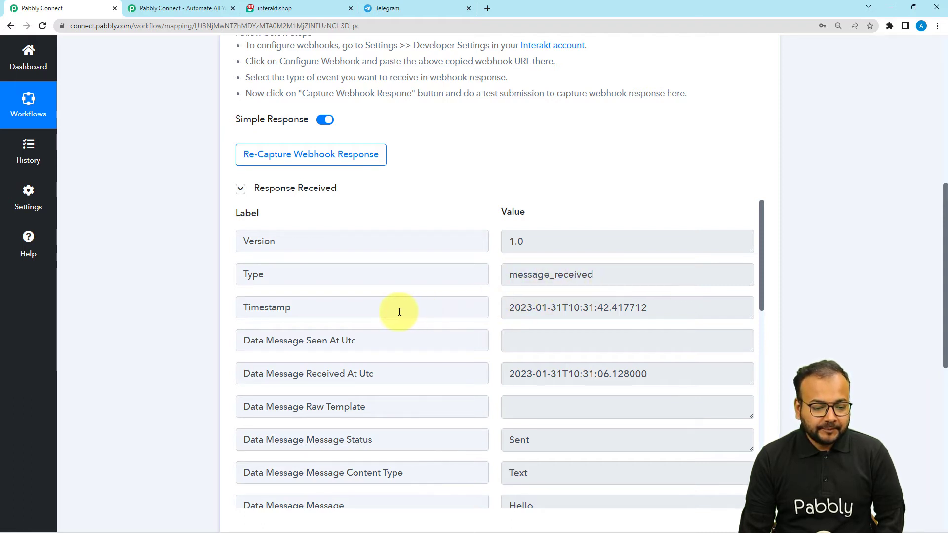
scroll(417, 336, "down", 2)
scroll(419, 336, "down", 1)
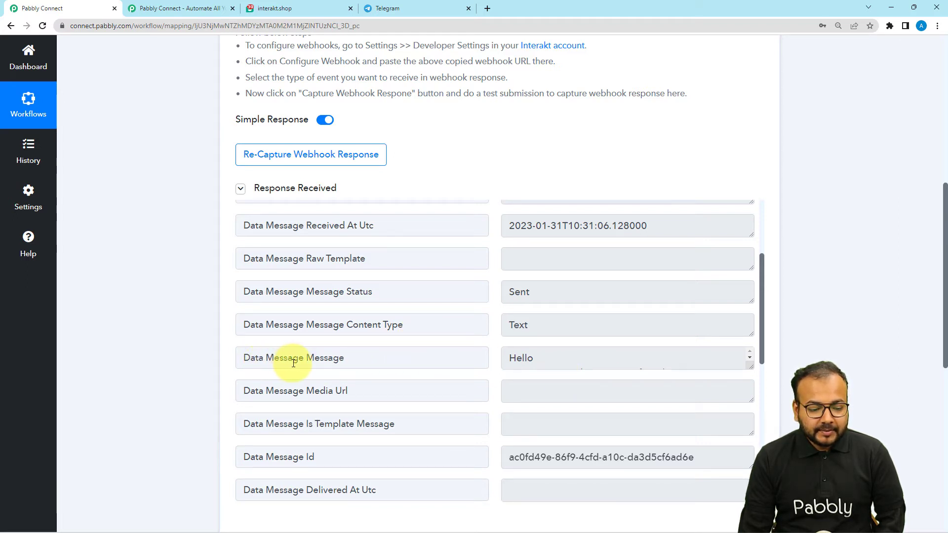
left_click_drag(750, 367, 749, 424)
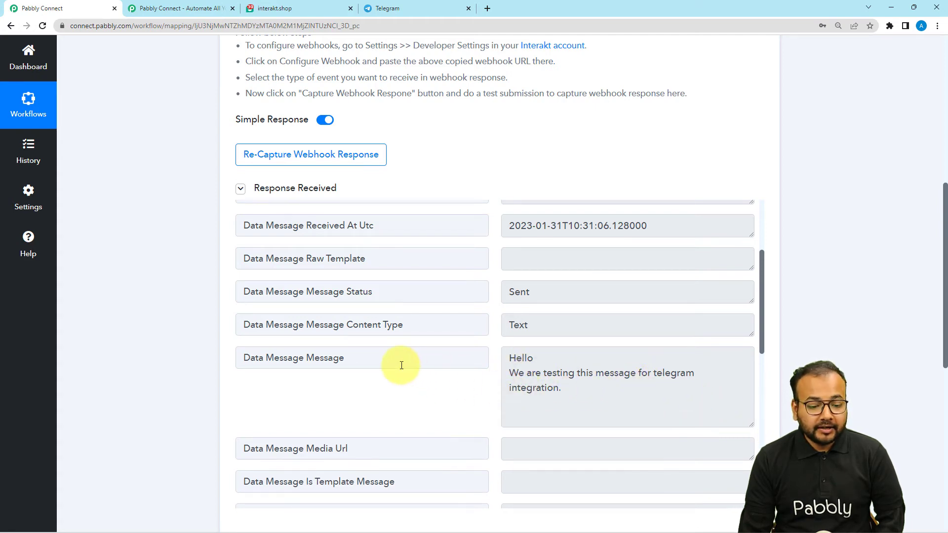
scroll(400, 365, "down", 1)
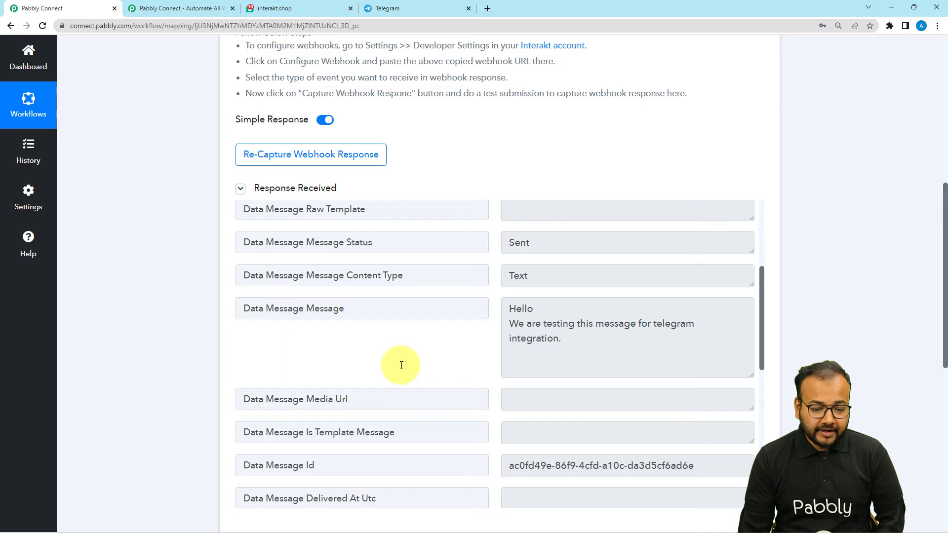
scroll(402, 366, "down", 1)
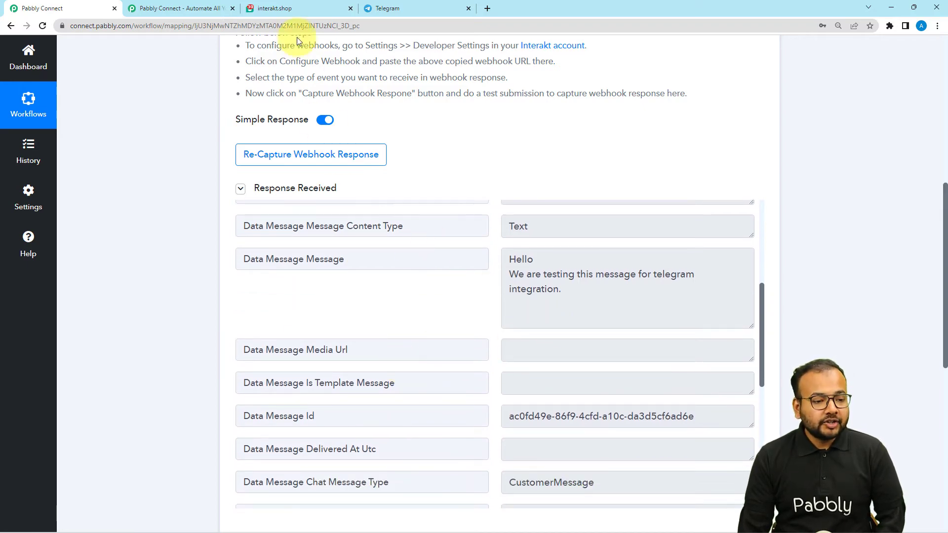
left_click(297, 10)
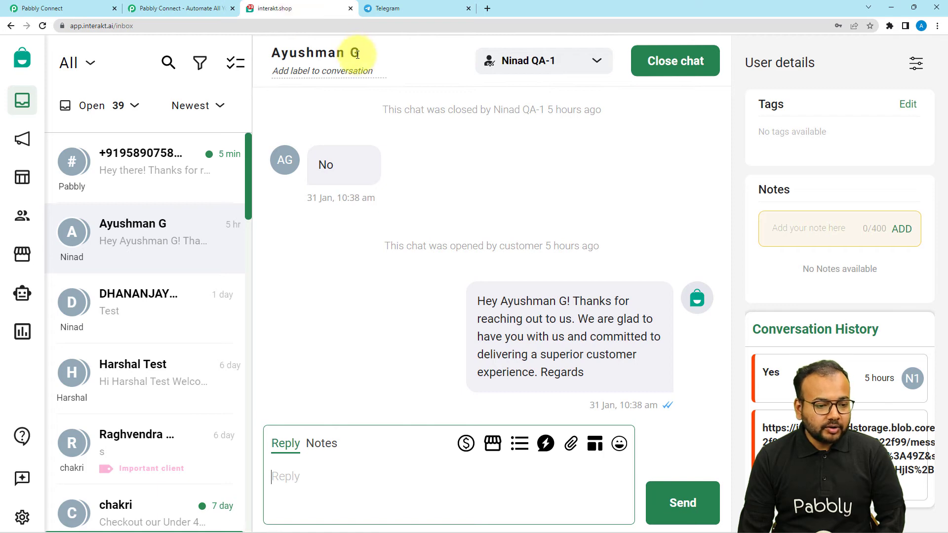
left_click(165, 170)
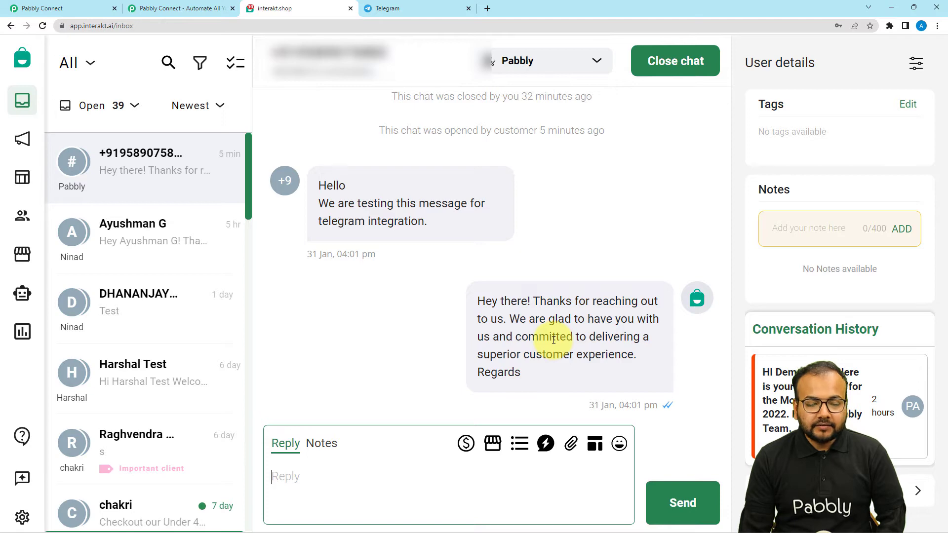
left_click(87, 7)
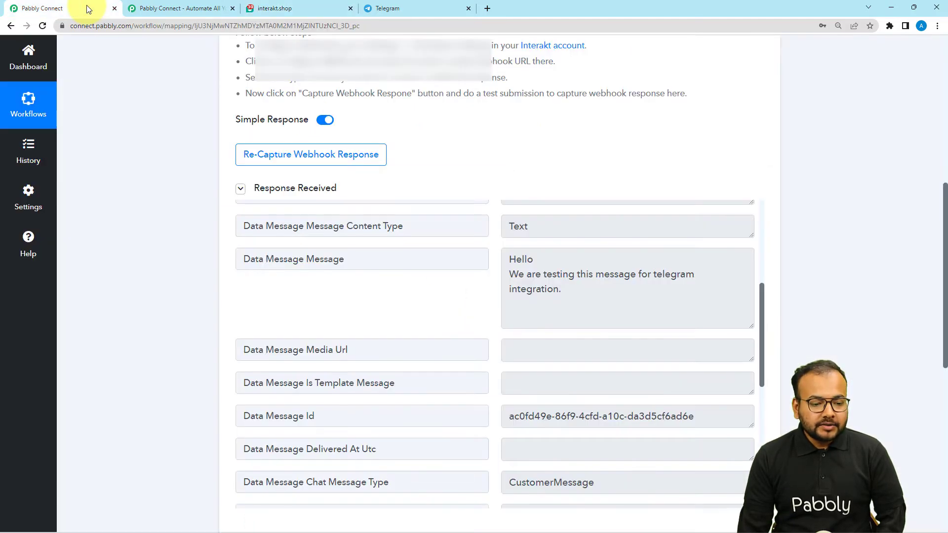
- Set the workflow's action to Telegram Bot with the event Send a Text Message or a Reply (Markdown)
scroll(119, 203, "down", 7)
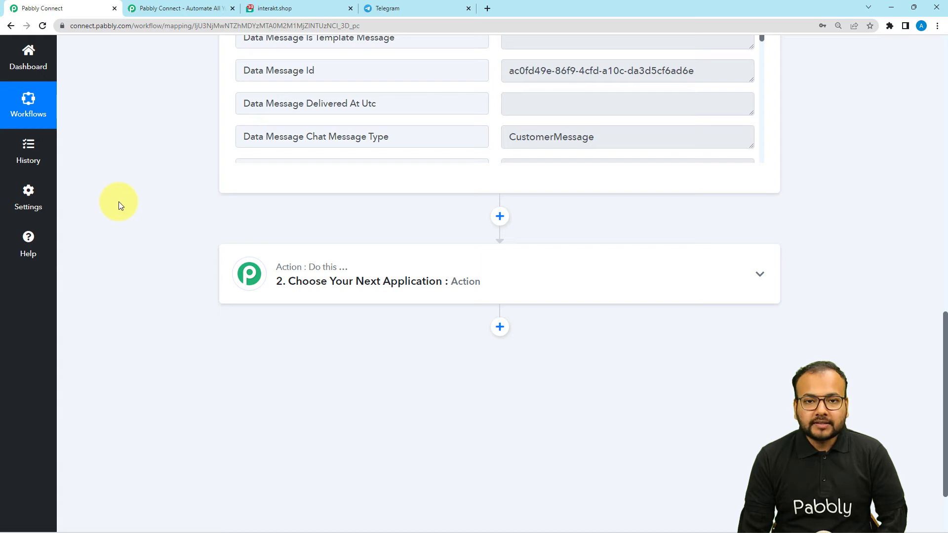
left_click(299, 271)
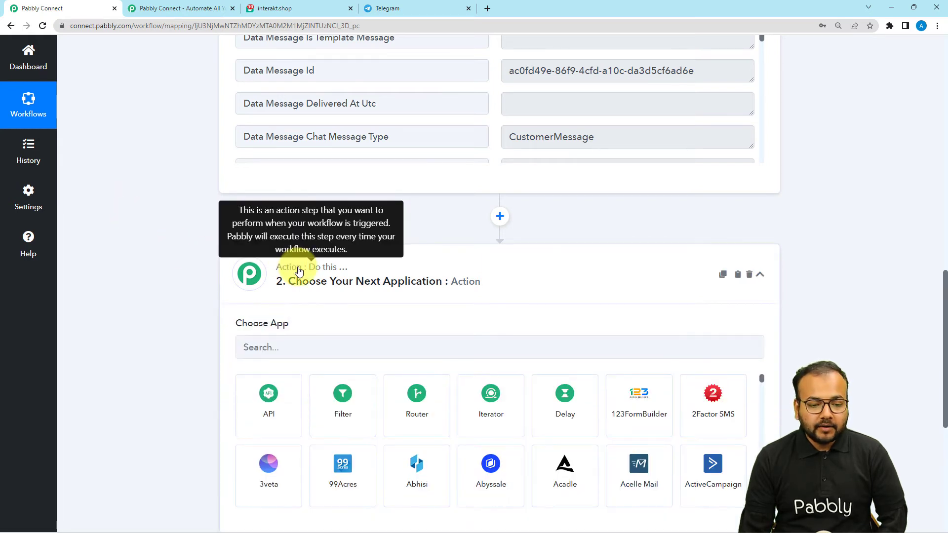
left_click(318, 345)
type("telegr")
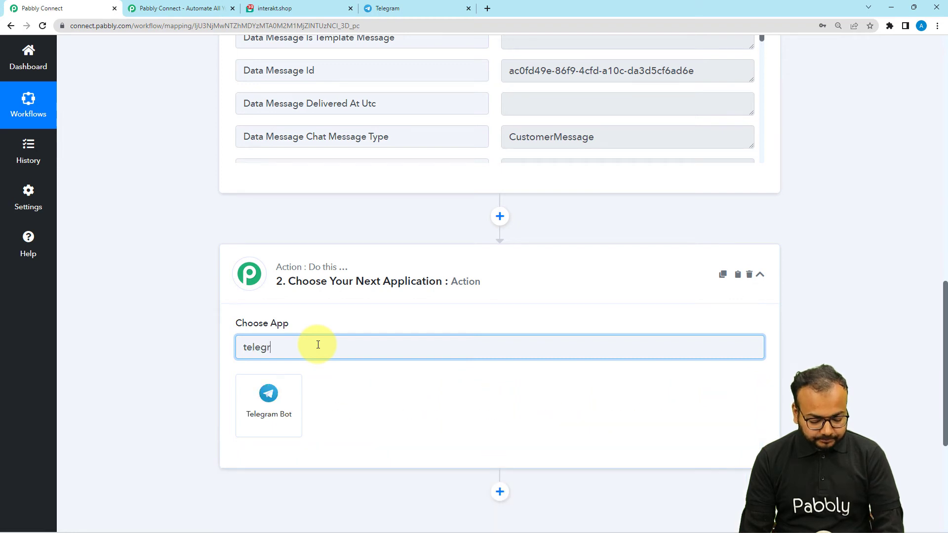
type("a")
left_click(261, 399)
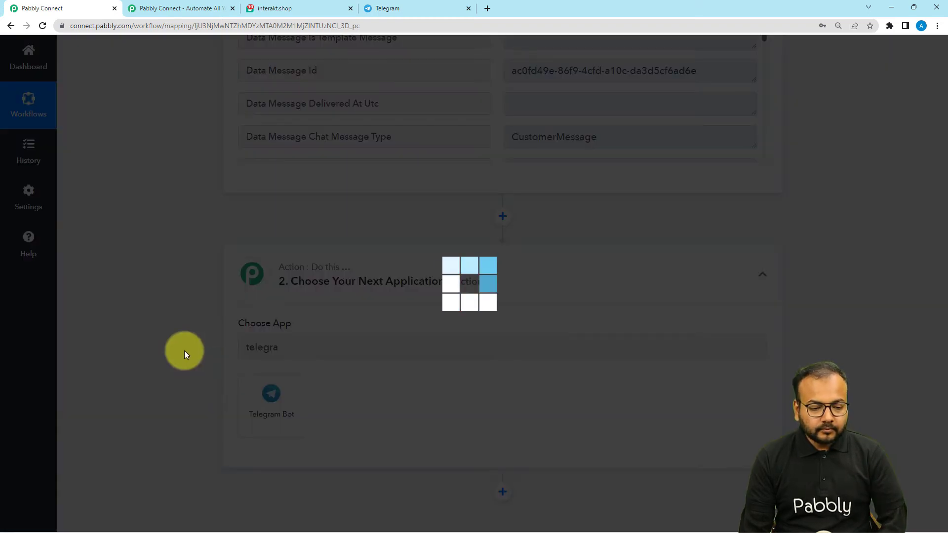
scroll(185, 351, "down", 3)
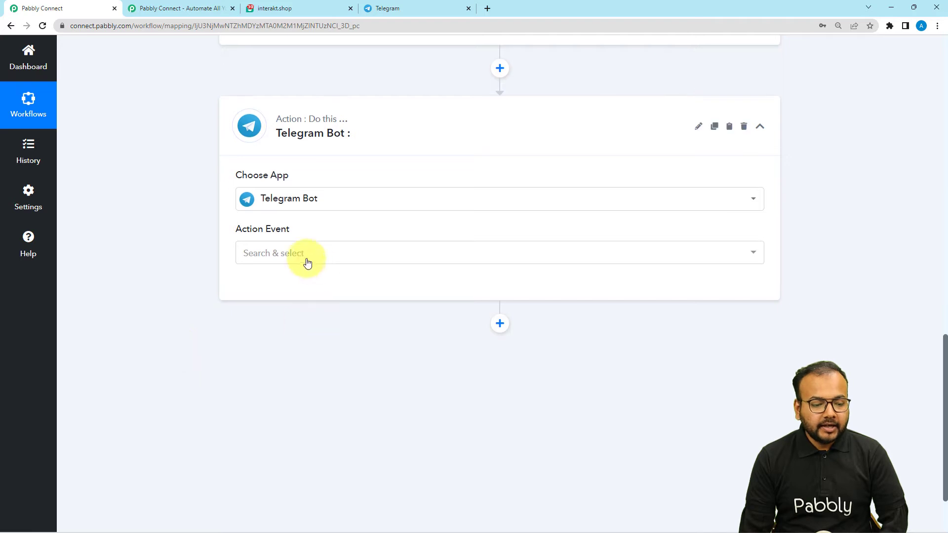
left_click(277, 255)
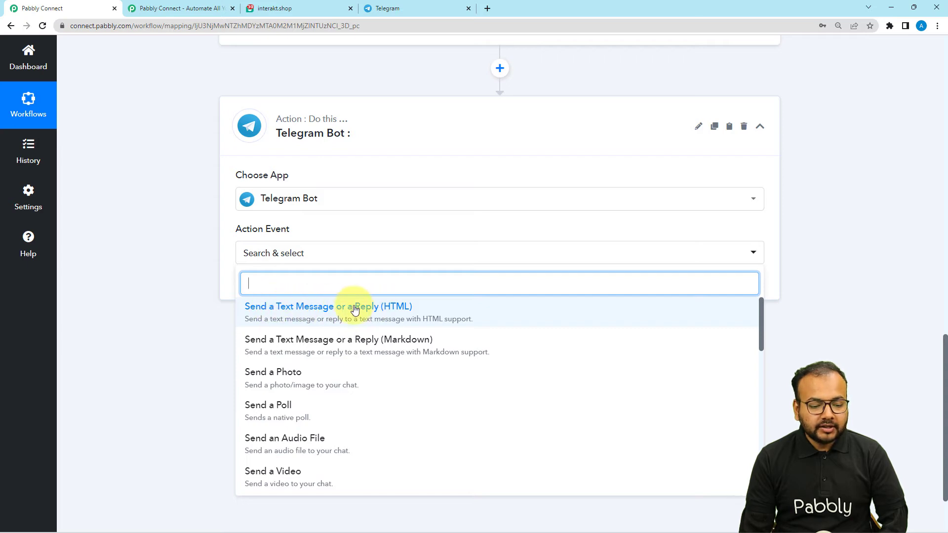
left_click(332, 342)
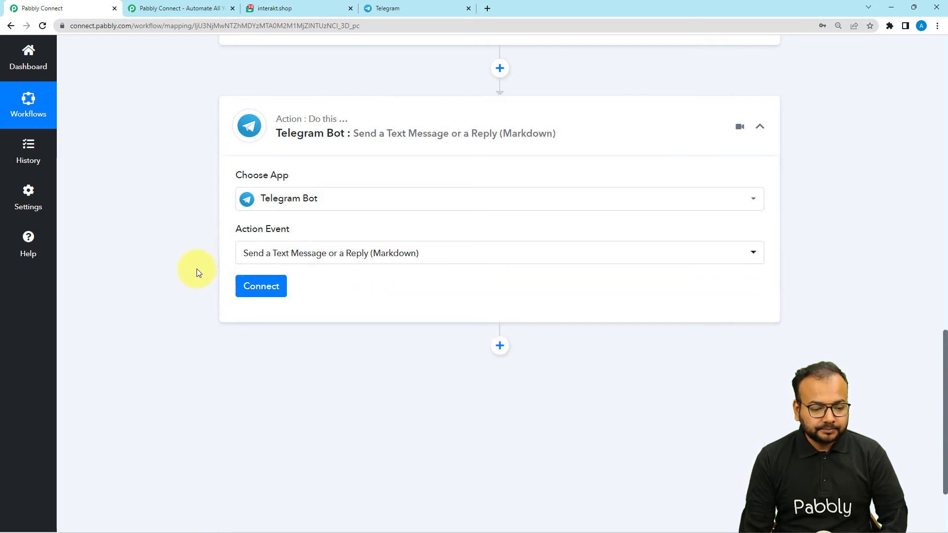
- Start adding a new connection for the Telegram Bot action and review the instructions for obtaining its token
left_click(262, 289)
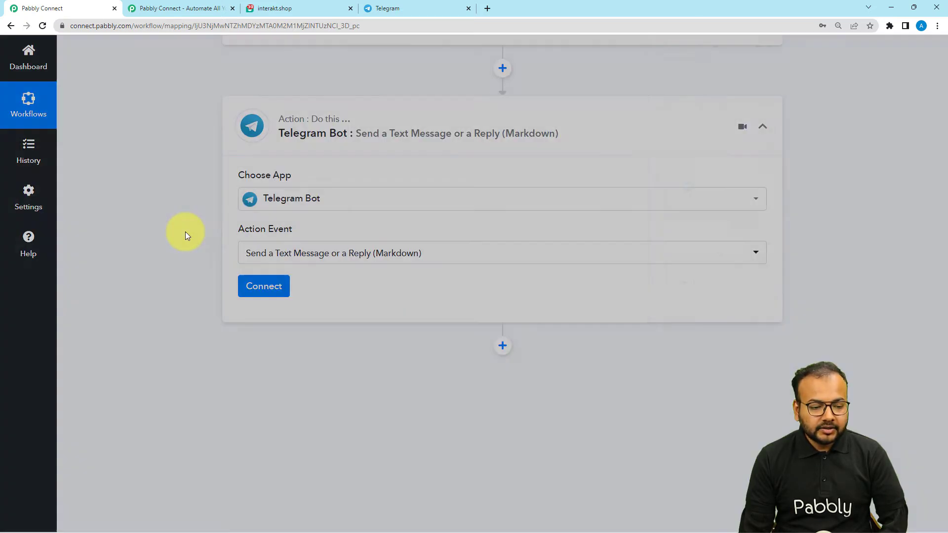
left_click(440, 163)
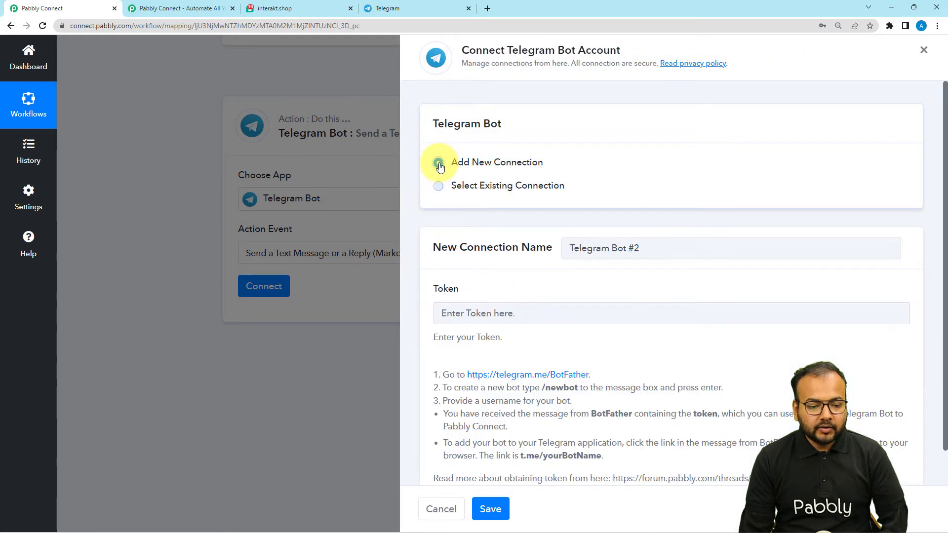
scroll(514, 304, "down", 1)
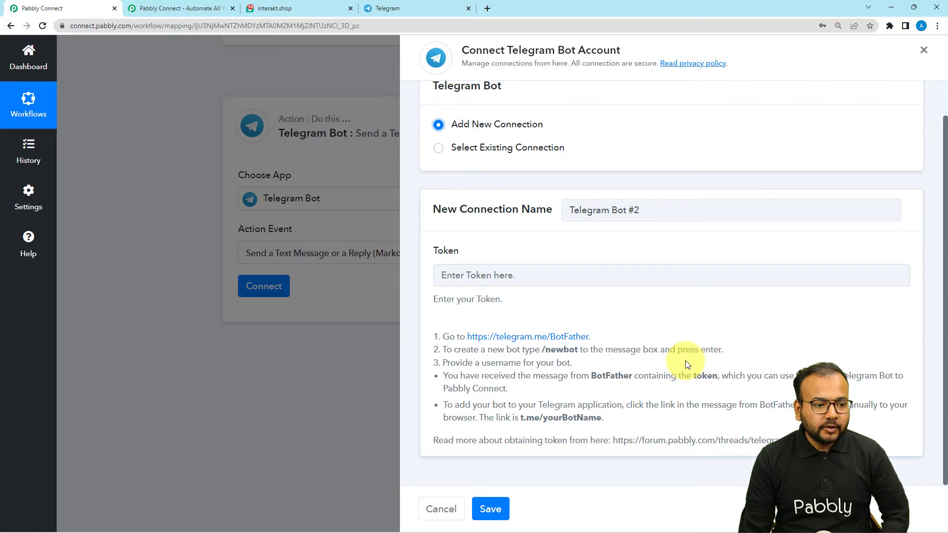
- Switch to Telegram, search for "bot", and open the BotFather chat
left_click(433, 5)
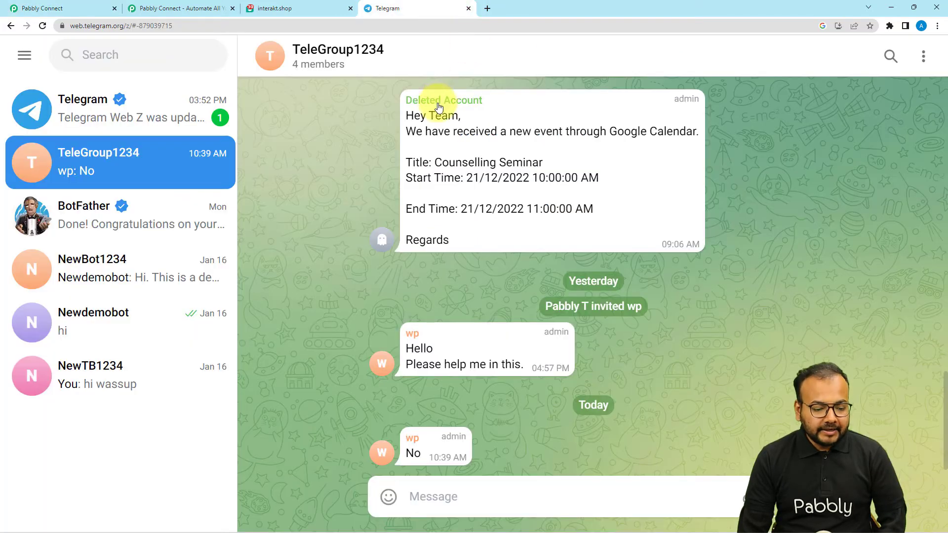
left_click(123, 57)
type("t")
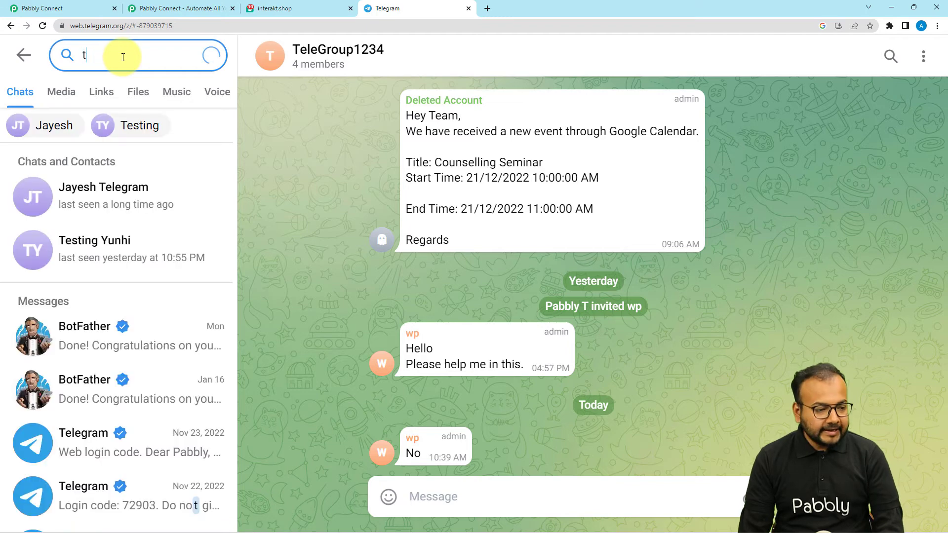
type("e")
key("BackSpace")
key("BackSpace")
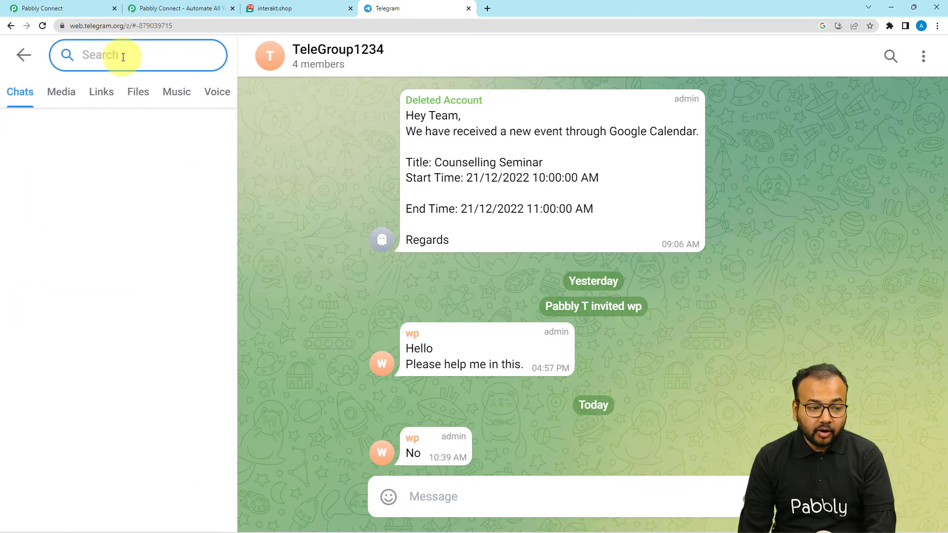
type("bot")
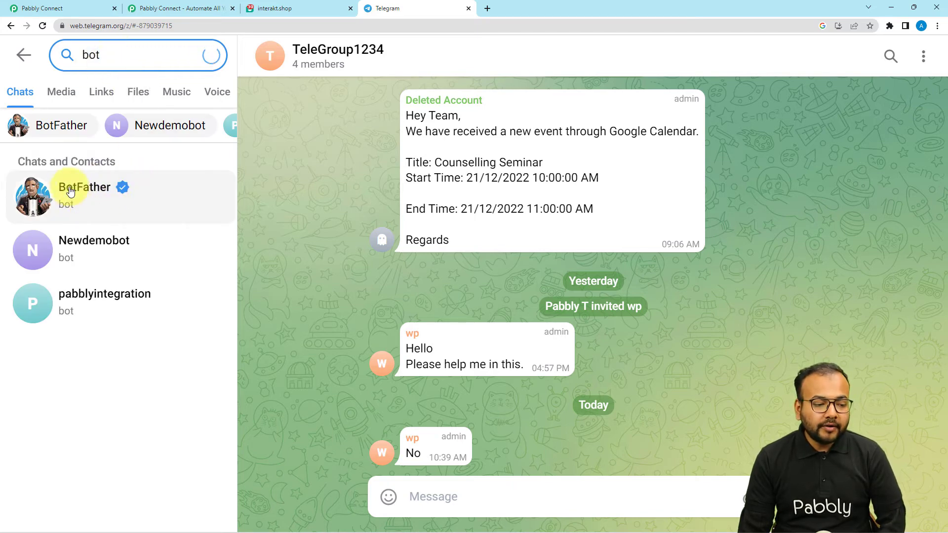
left_click(105, 200)
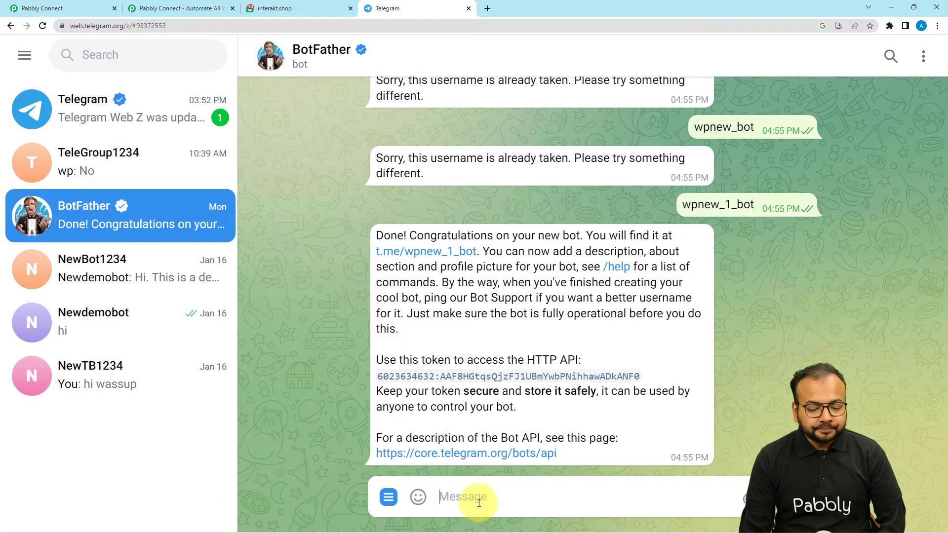
- Create a new bot through BotFather with the /newbot command, naming it whatsappbot and giving it the username what_1_bot
type("/")
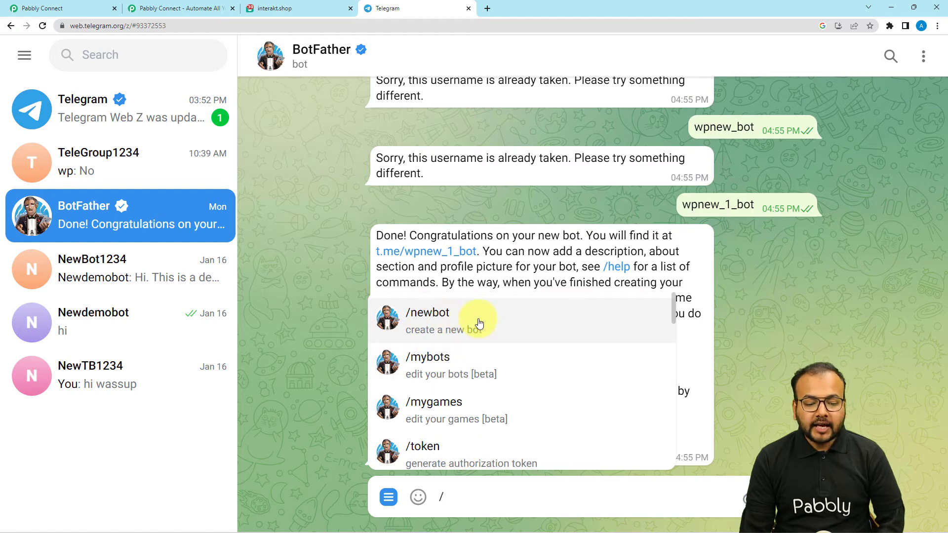
left_click(451, 322)
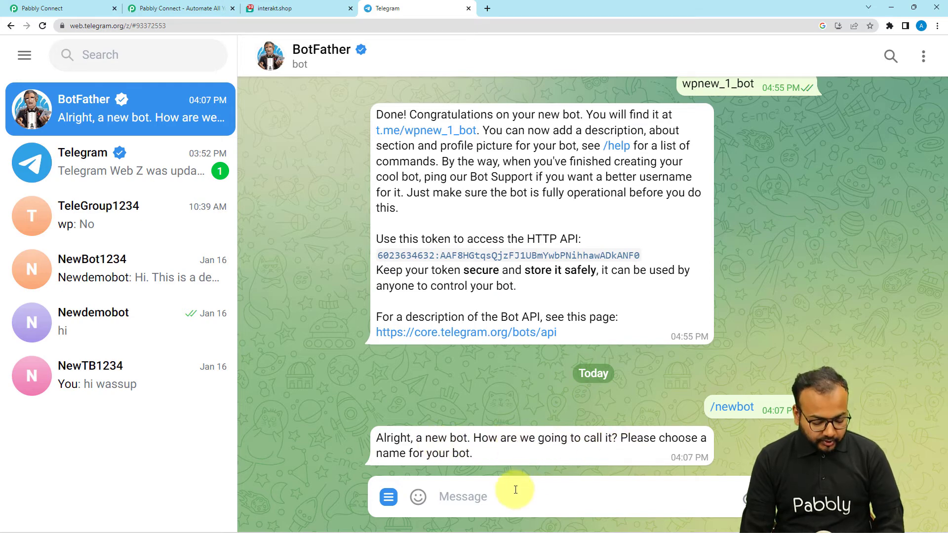
type("wha")
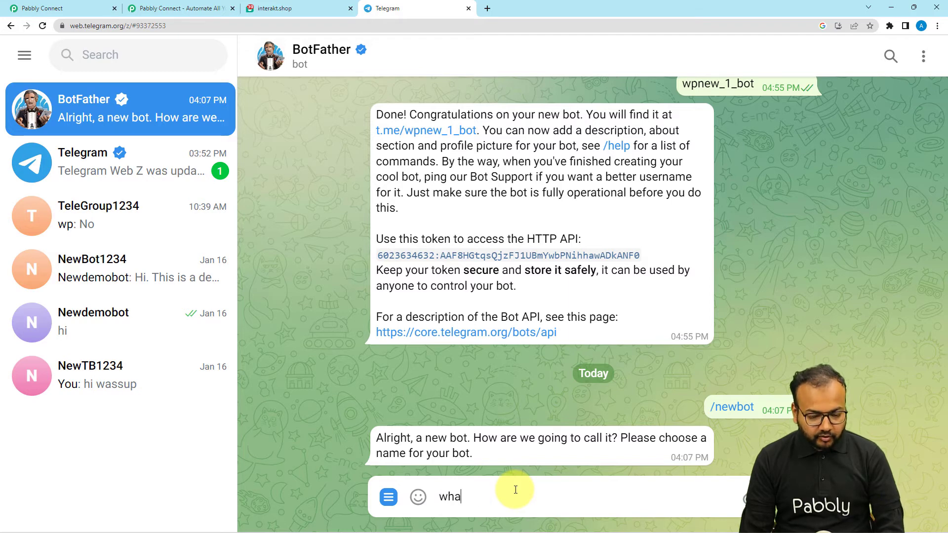
type("tsappbot")
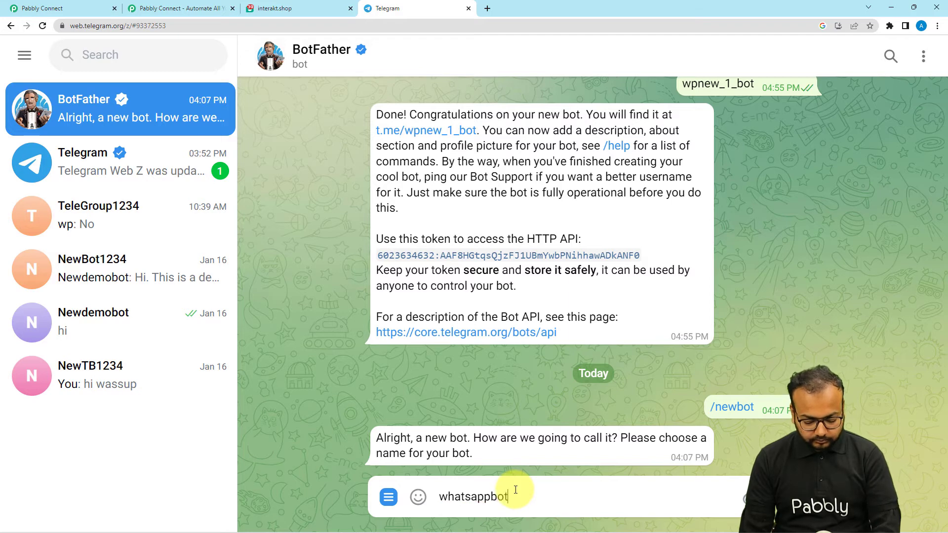
key("Return")
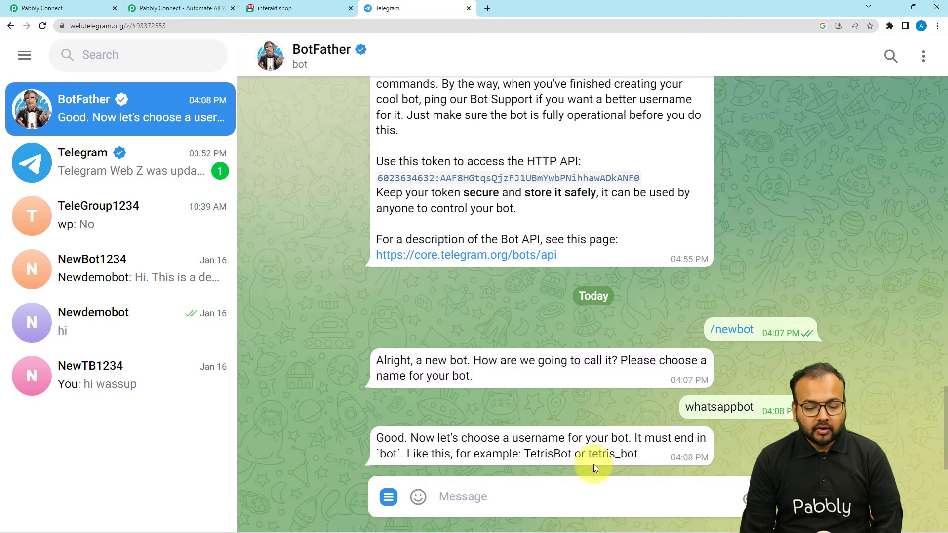
left_click(583, 496)
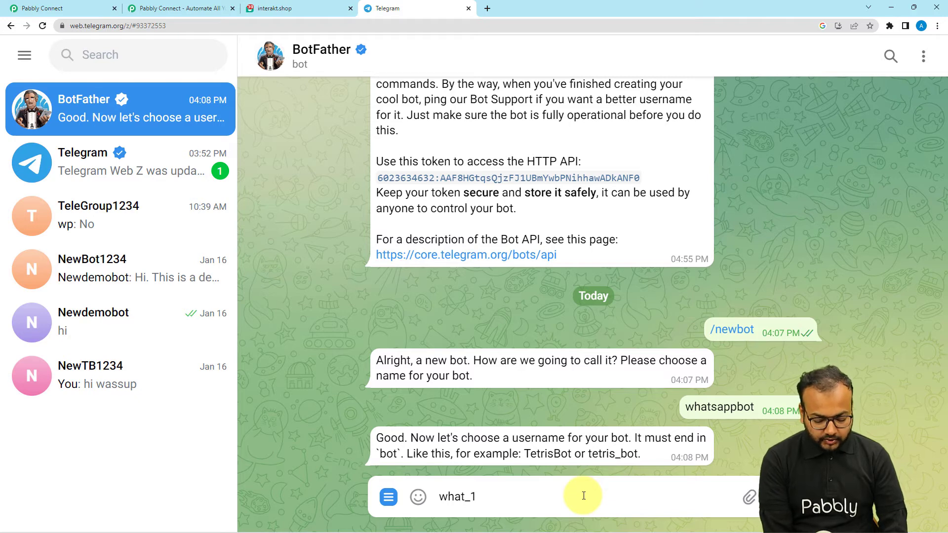
key("Return")
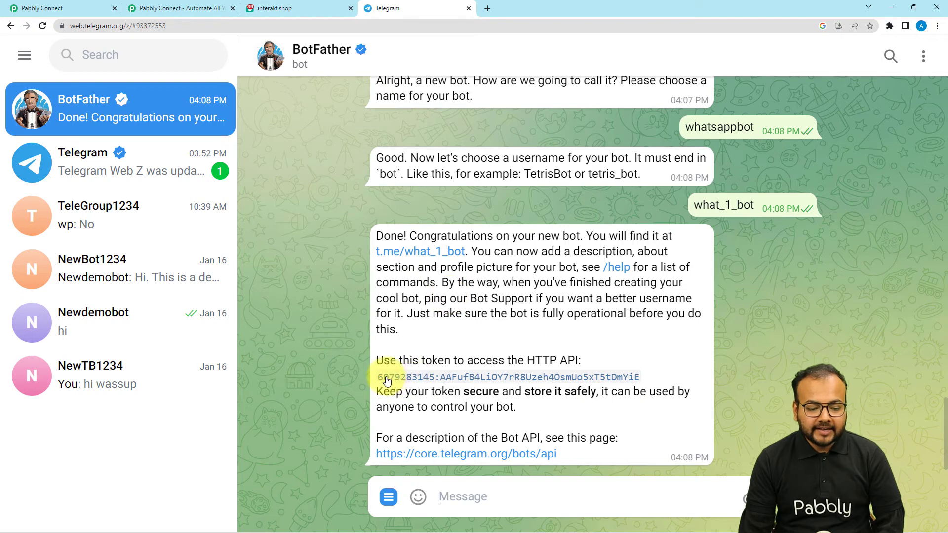
- Copy the new bot's HTTP API token from BotFather's confirmation message
left_click_drag(378, 380, 639, 385)
key("ctrl+c")
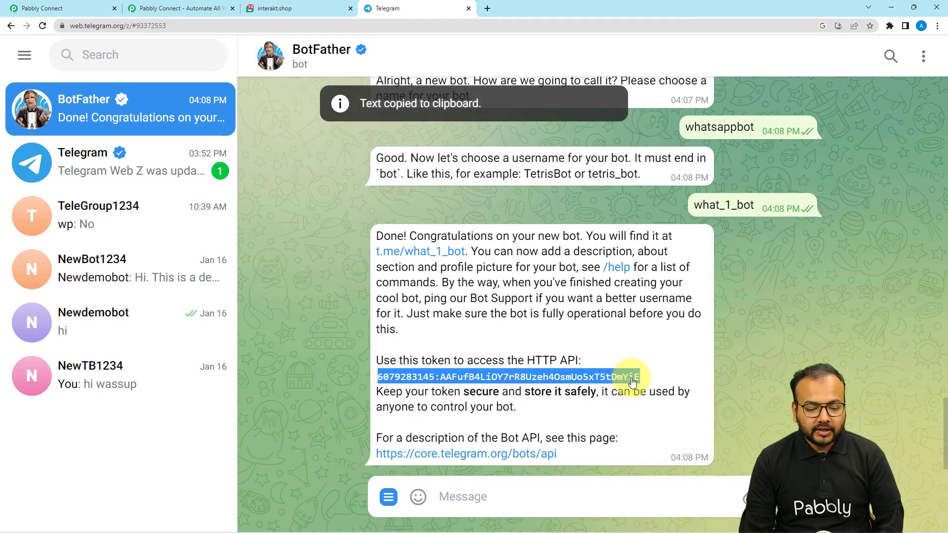
right_click(627, 378)
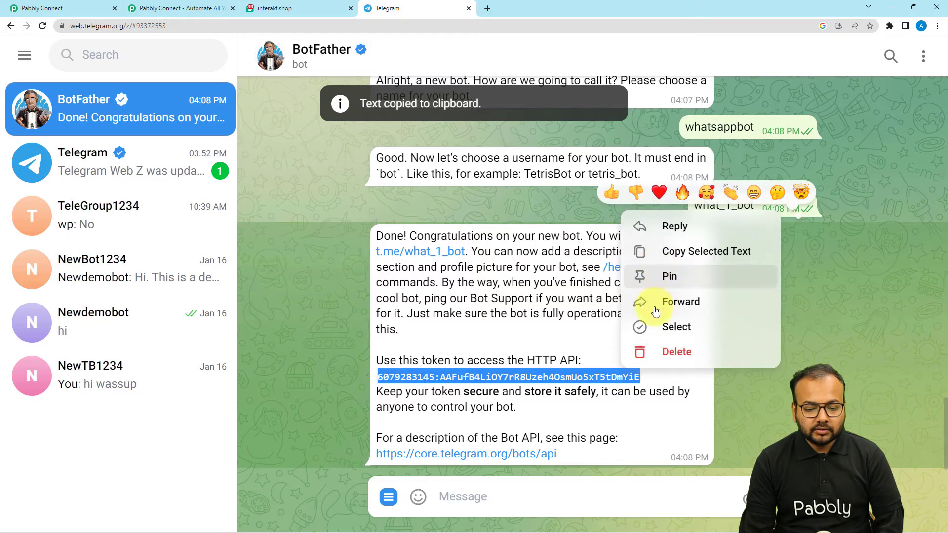
left_click(677, 258)
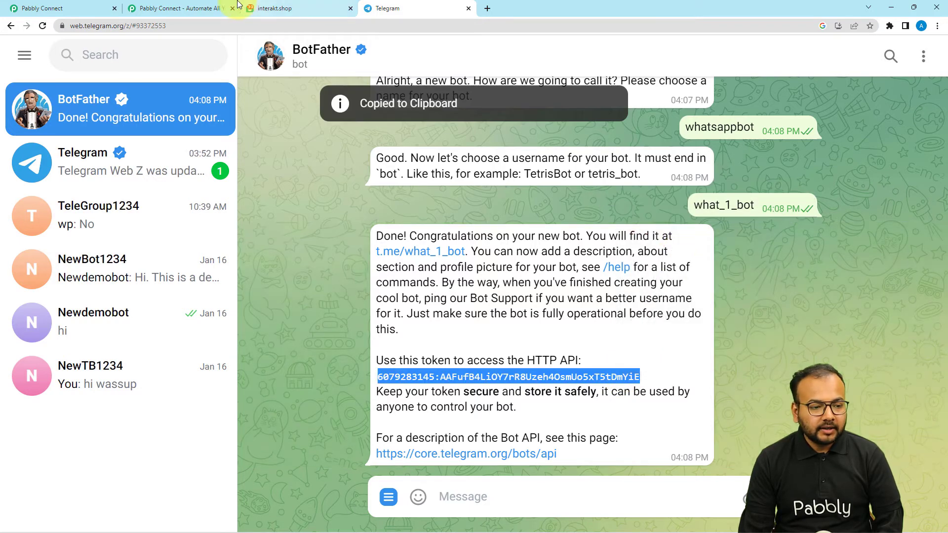
- Switch to Pabbly Connect, paste the bot token into the new Telegram Bot connection, and save the connection
left_click(87, 8)
right_click(486, 280)
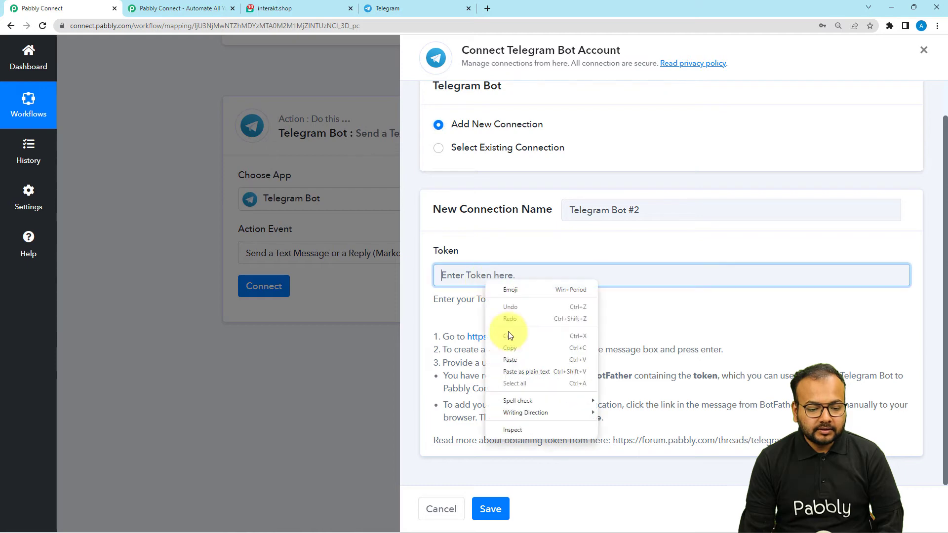
left_click(508, 363)
left_click(489, 509)
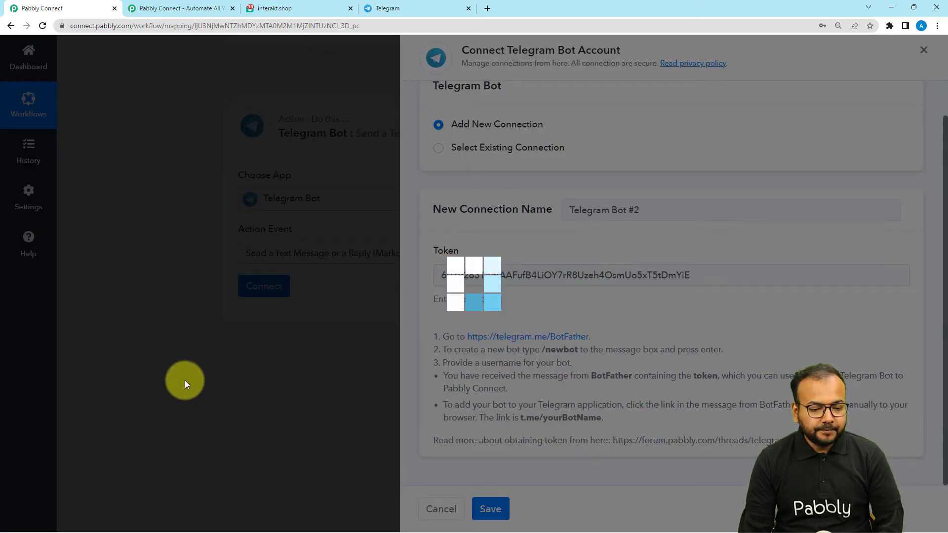
- Switch to Telegram, open the TeleGroup1234 group, and copy its chat ID from the web address, including the minus sign
scroll(182, 346, "down", 2)
scroll(182, 345, "down", 2)
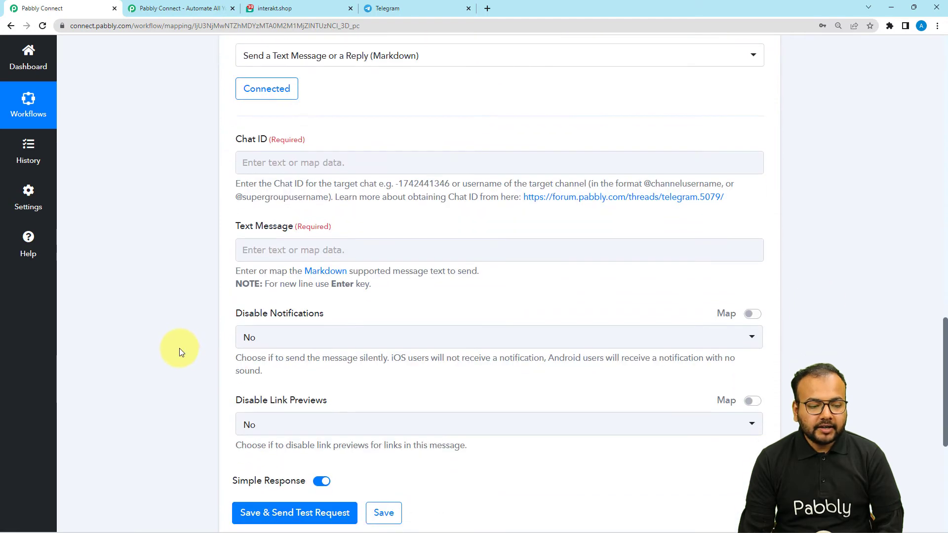
left_click(313, 166)
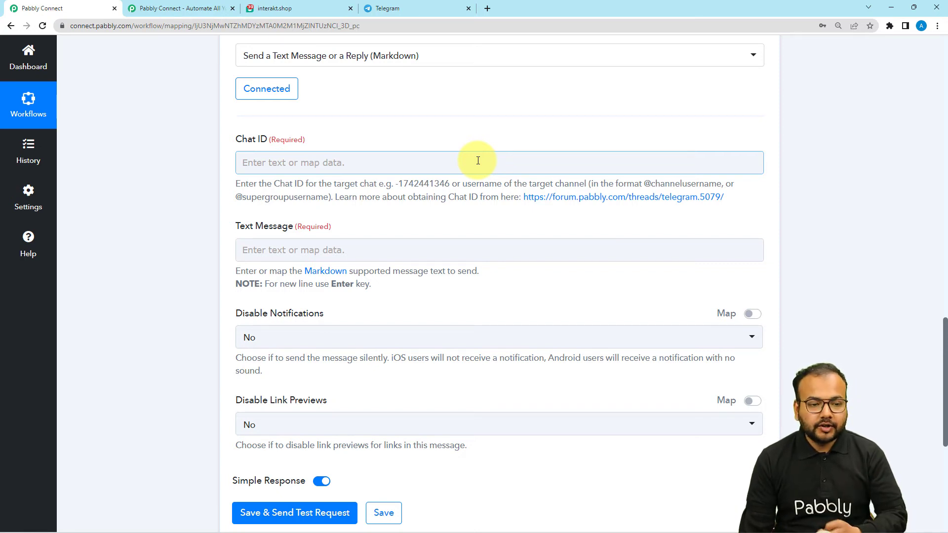
left_click(391, 8)
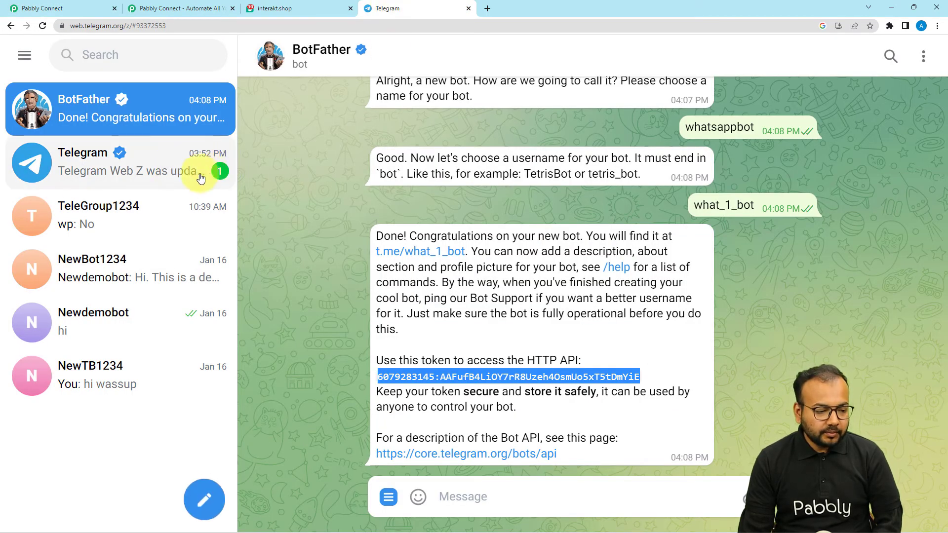
left_click(82, 222)
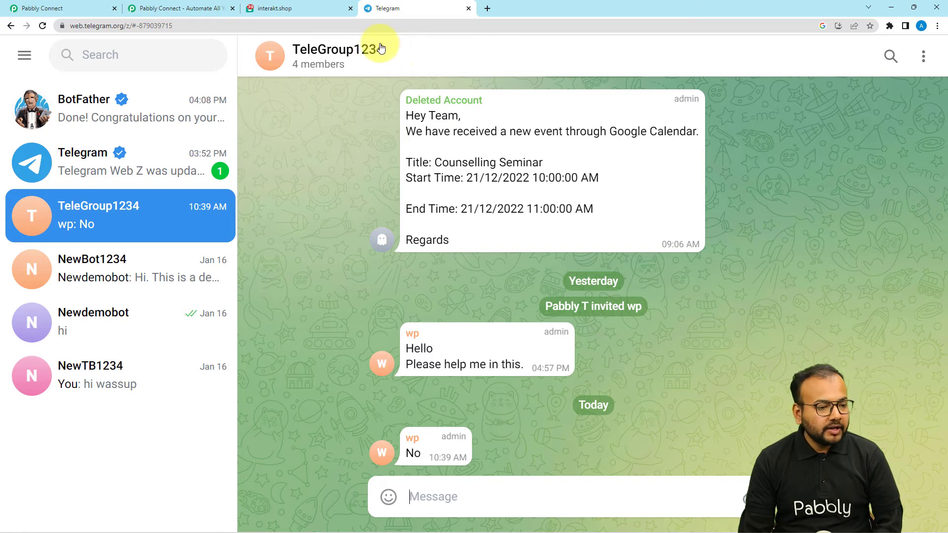
left_click(138, 25)
left_click_drag(137, 26, 193, 28)
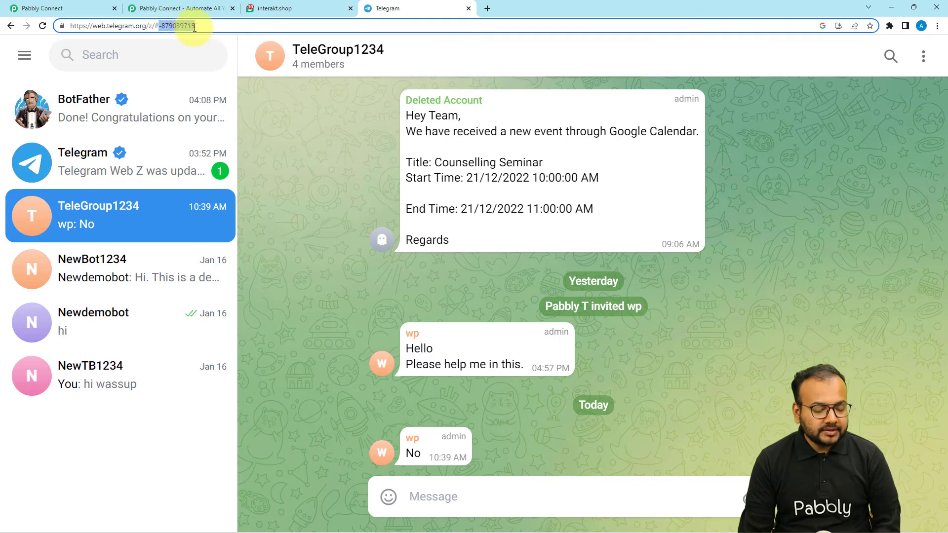
- Return to Pabbly Connect and paste TeleGroup1234's chat ID as the Telegram action's Chat ID
left_click(64, 8)
left_click(326, 162)
key("ctrl+v")
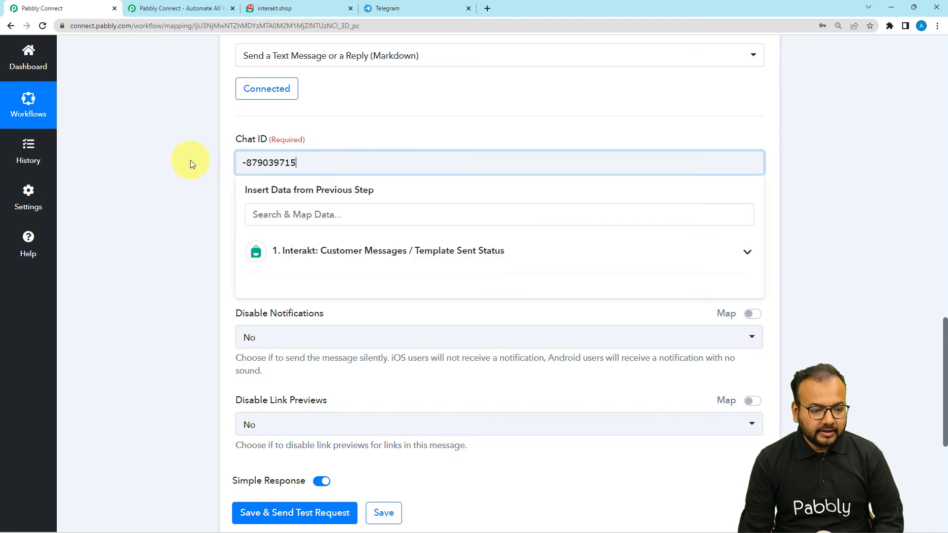
left_click(197, 161)
scroll(173, 187, "down", 3)
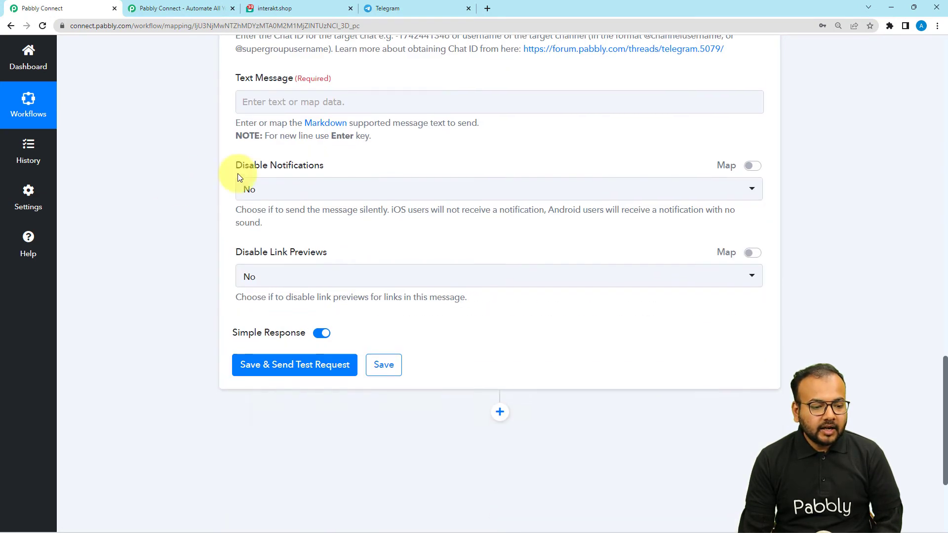
scroll(266, 152, "up", 1)
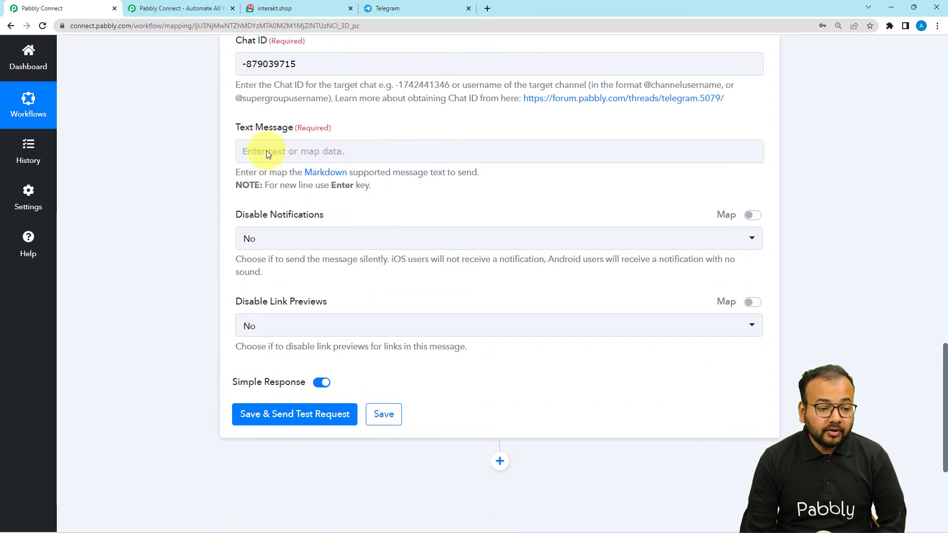
scroll(263, 153, "up", 2)
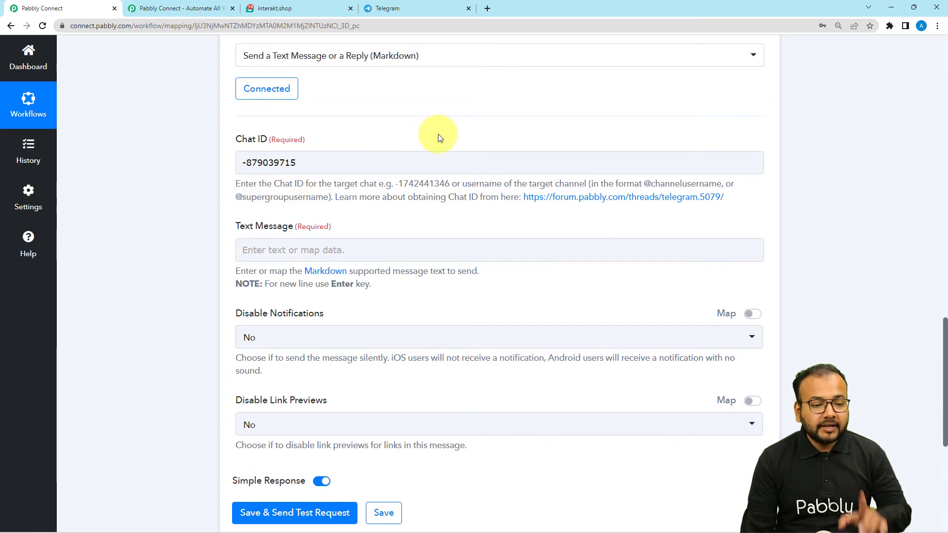
- Switch to Telegram, add whatsappbot as a member of TeleGroup1234, and return to Pabbly Connect
left_click(395, 7)
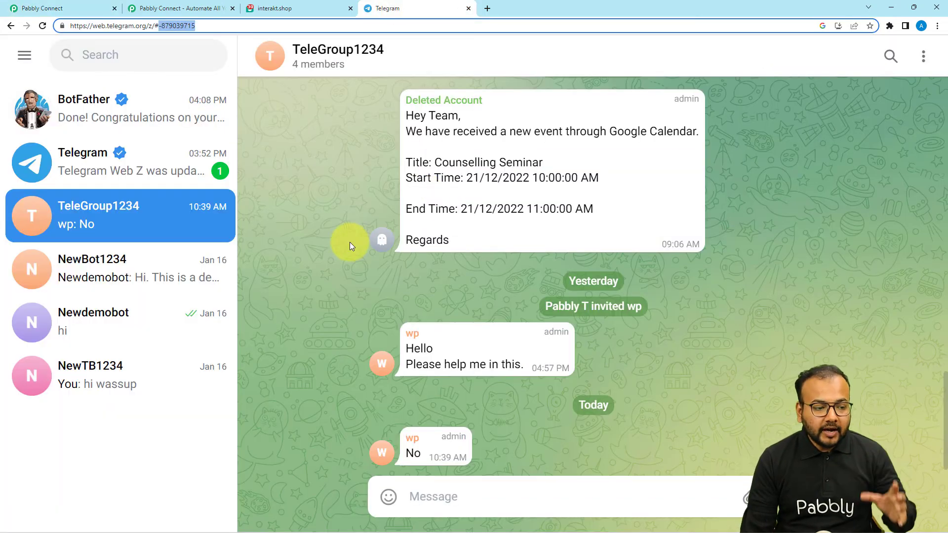
left_click(95, 123)
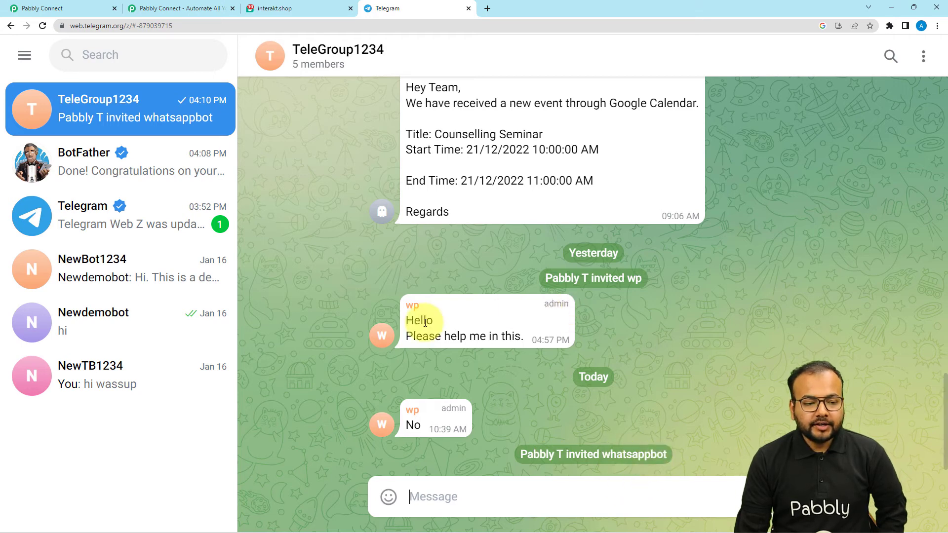
left_click(54, 10)
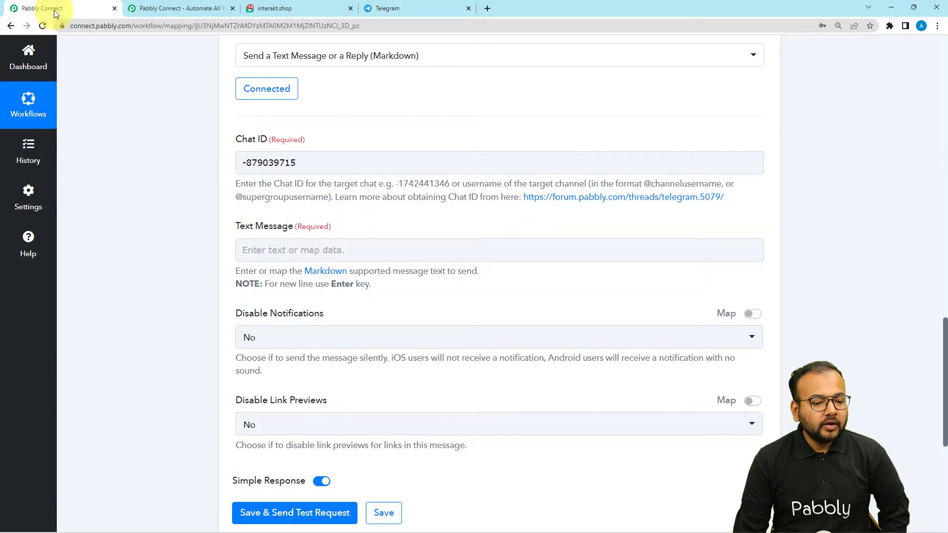
- Review the captured Interakt response and map its Data Message Message value into the Telegram action's Text Message
scroll(203, 193, "down", 1)
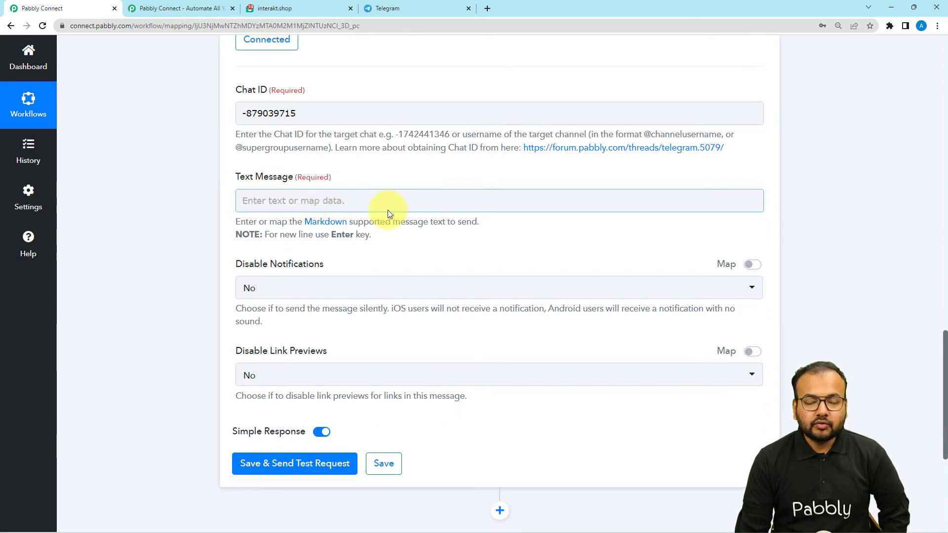
scroll(216, 208, "up", 10)
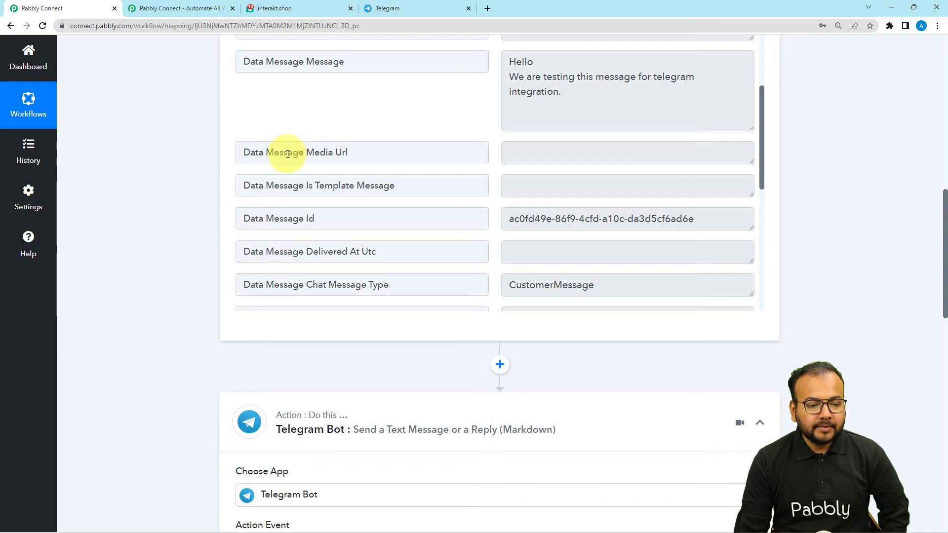
scroll(253, 102, "up", 1)
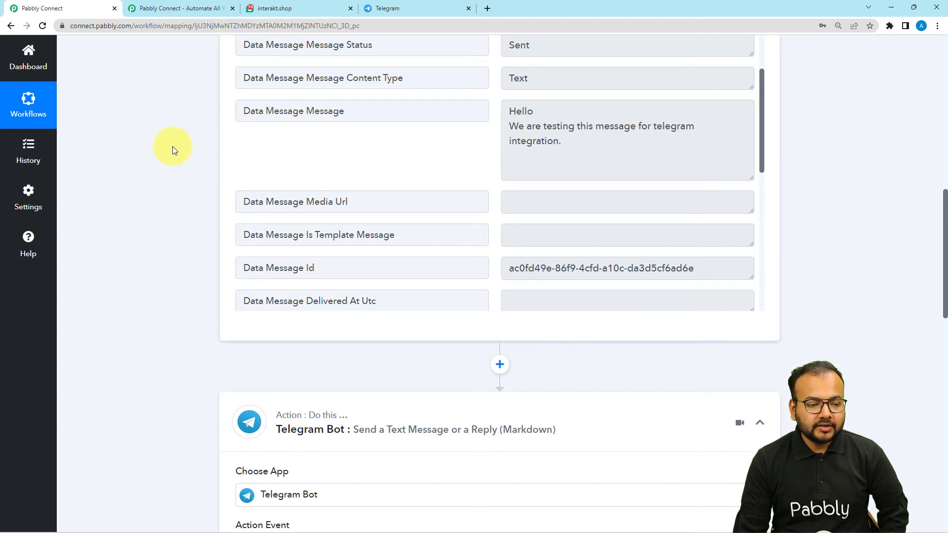
scroll(191, 138, "down", 9)
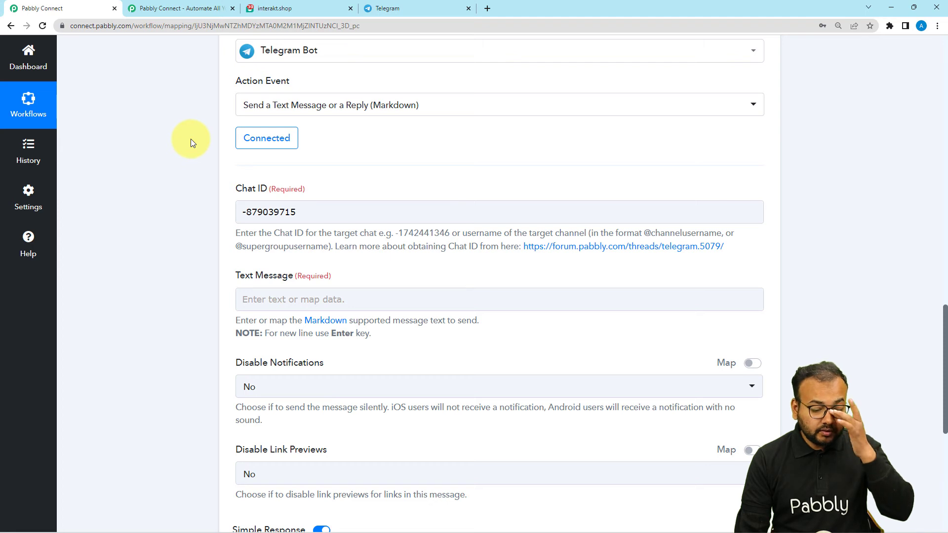
scroll(190, 143, "down", 3)
left_click(256, 149)
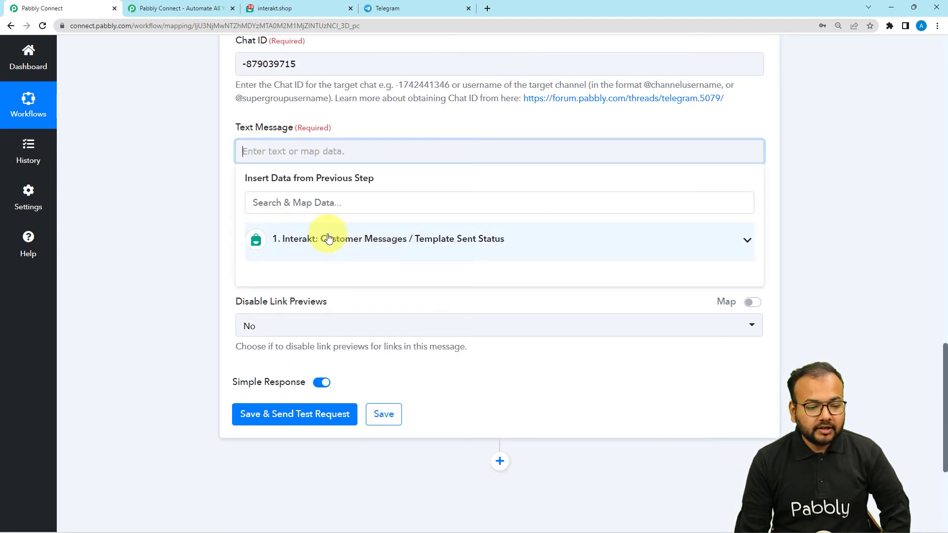
left_click(372, 251)
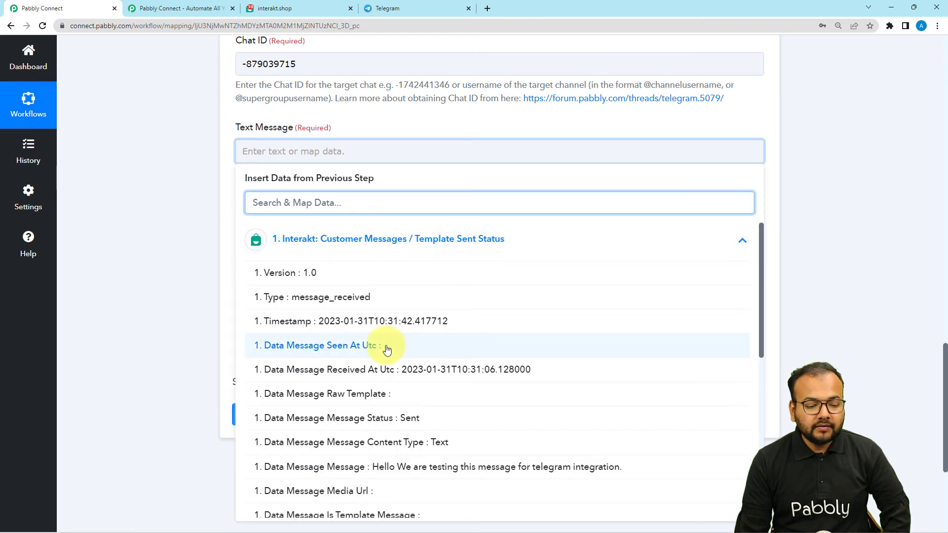
scroll(387, 349, "down", 4)
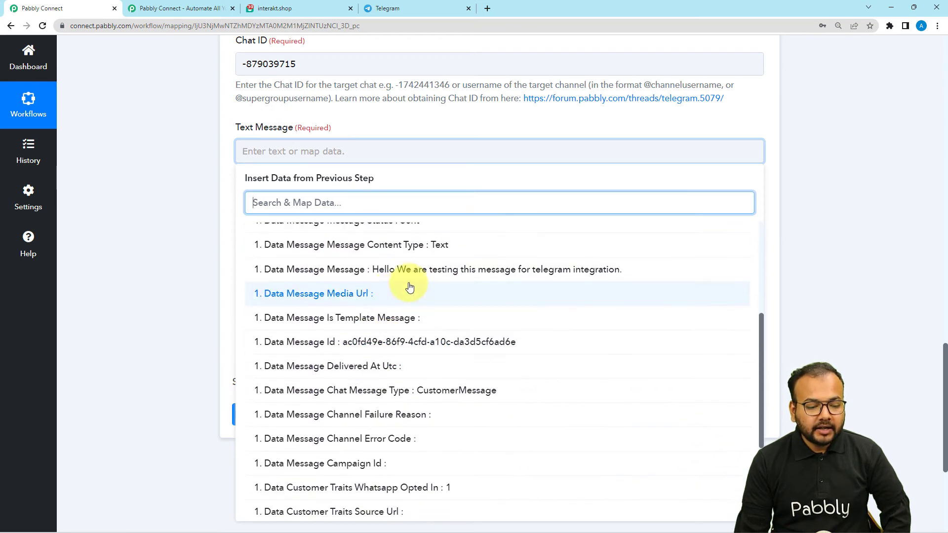
left_click(349, 270)
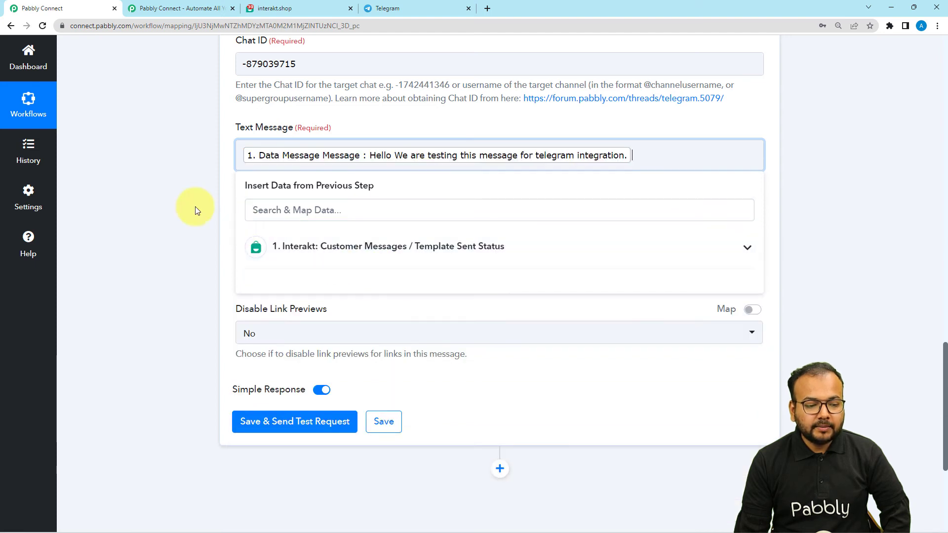
left_click(195, 207)
- Set Disable Notifications to Yes for the Telegram message
scroll(195, 206, "down", 1)
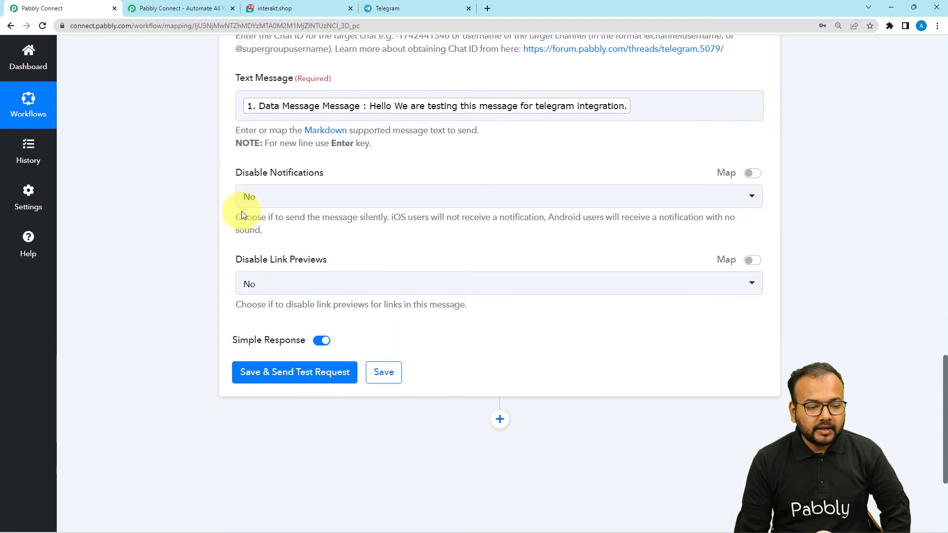
left_click(287, 203)
left_click(254, 271)
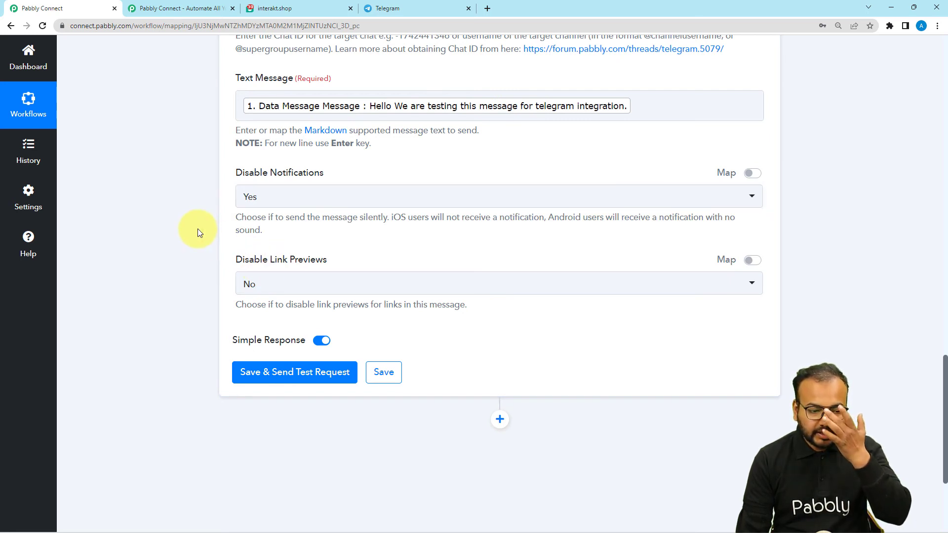
scroll(182, 216, "down", 1)
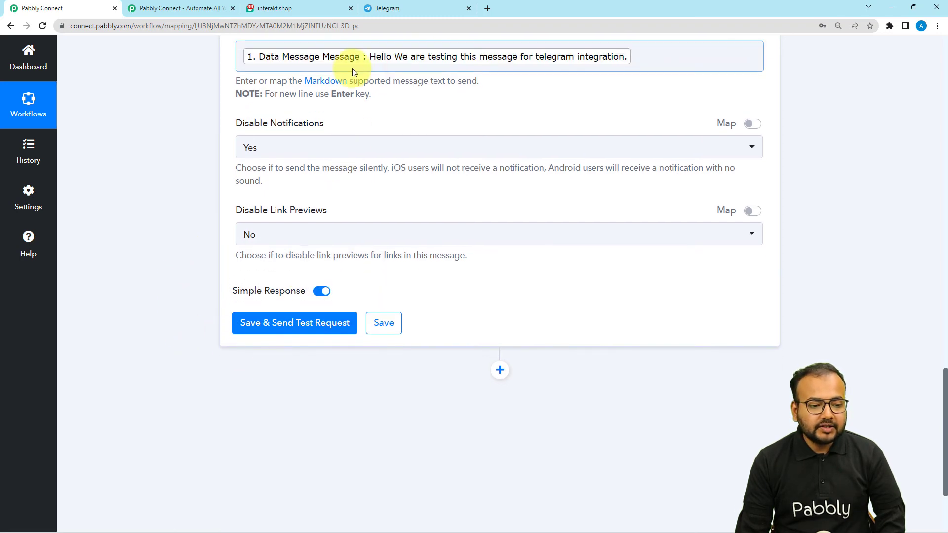
- Check TeleGroup1234 in Telegram, return to Pabbly Connect, and try to send a test request with the Markdown action
left_click(415, 8)
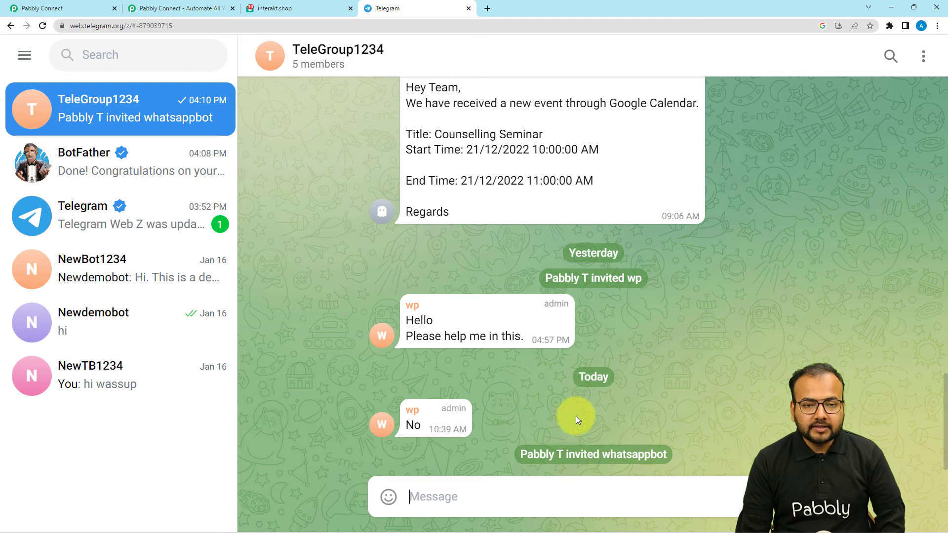
left_click(81, 9)
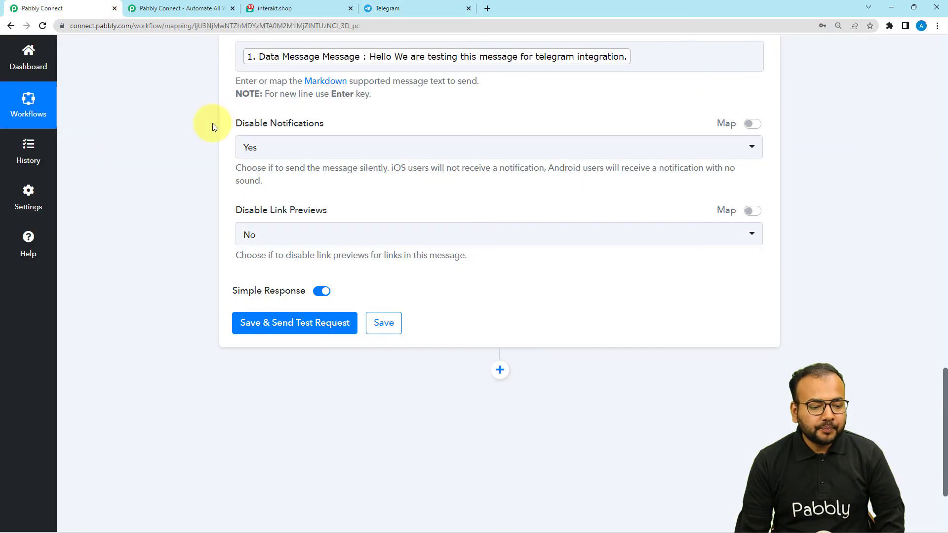
left_click(267, 328)
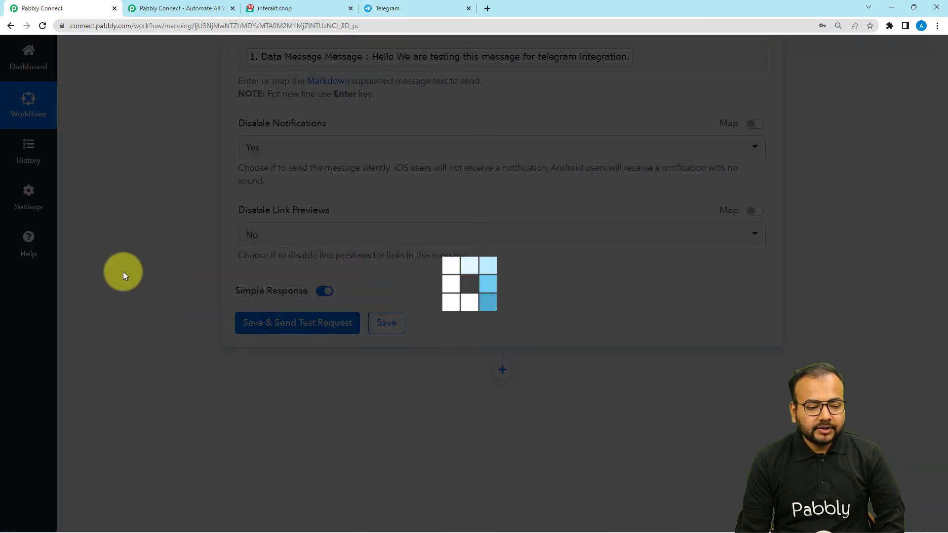
scroll(764, 441, "down", 1)
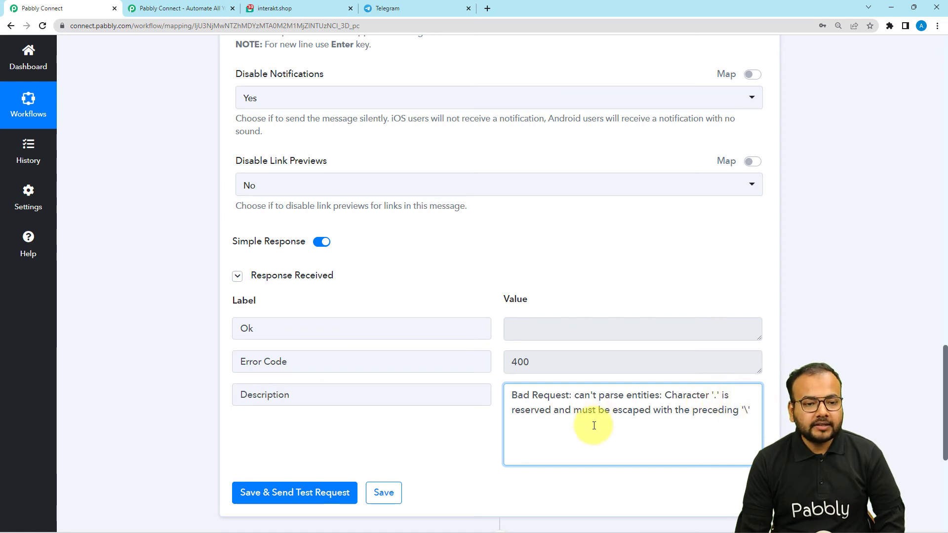
- Change the Telegram action event to Send a Text Message or a Reply (HTML) and connect it through the existing Telegram Bot #2 connection
scroll(594, 426, "up", 7)
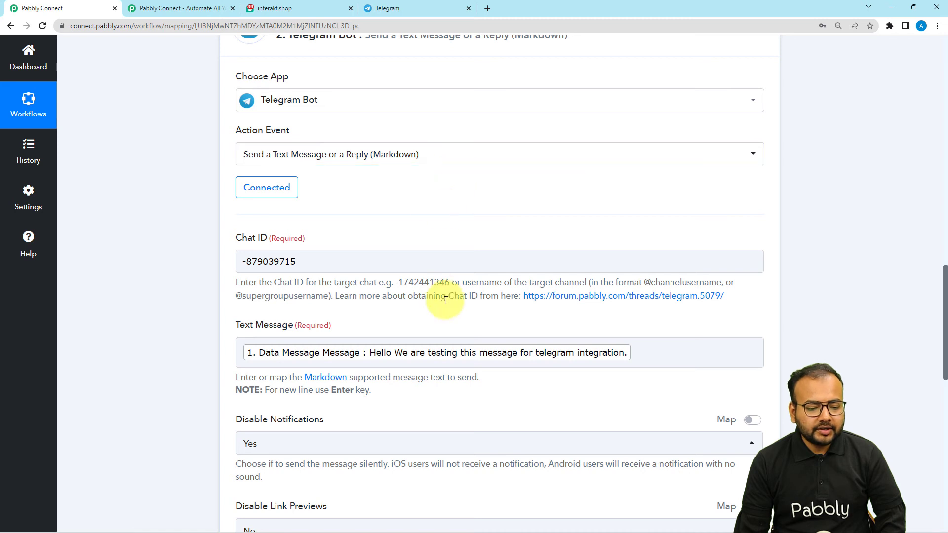
left_click(463, 159)
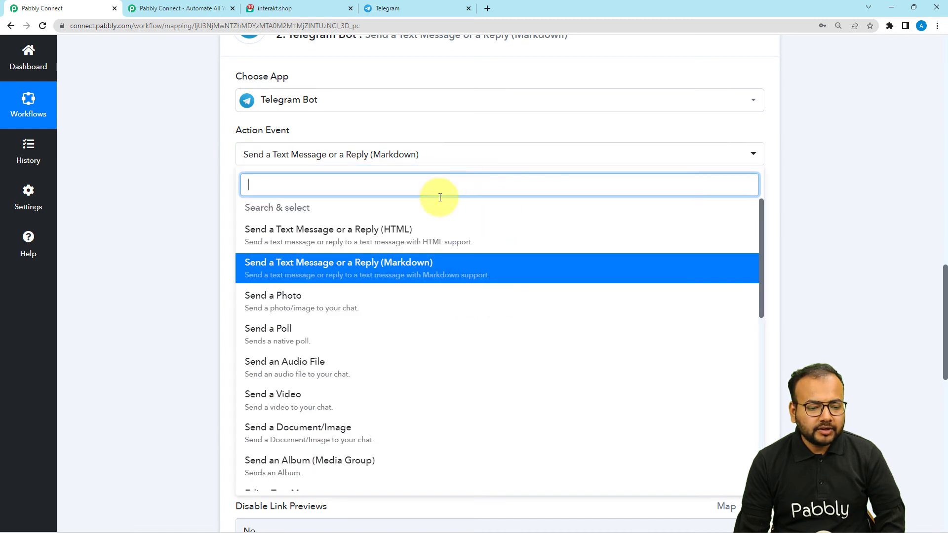
left_click(392, 230)
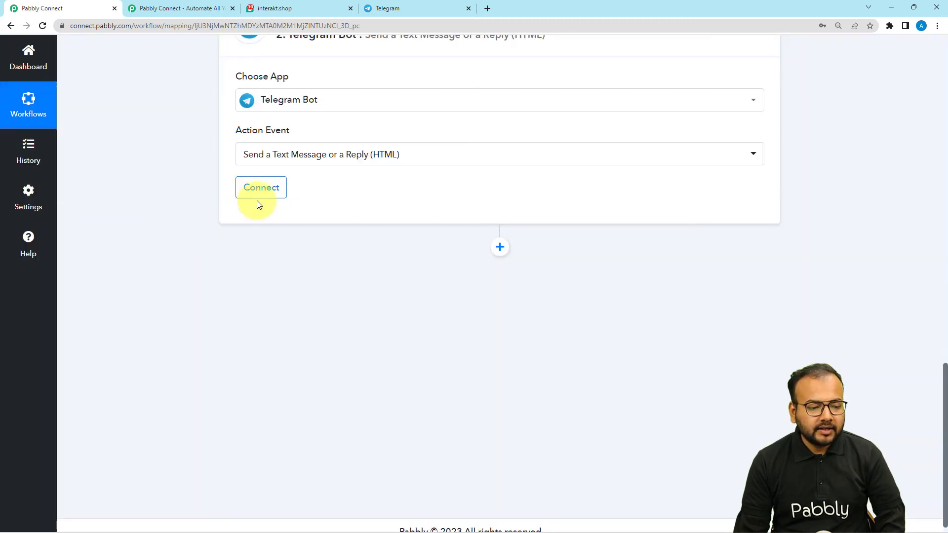
left_click(257, 193)
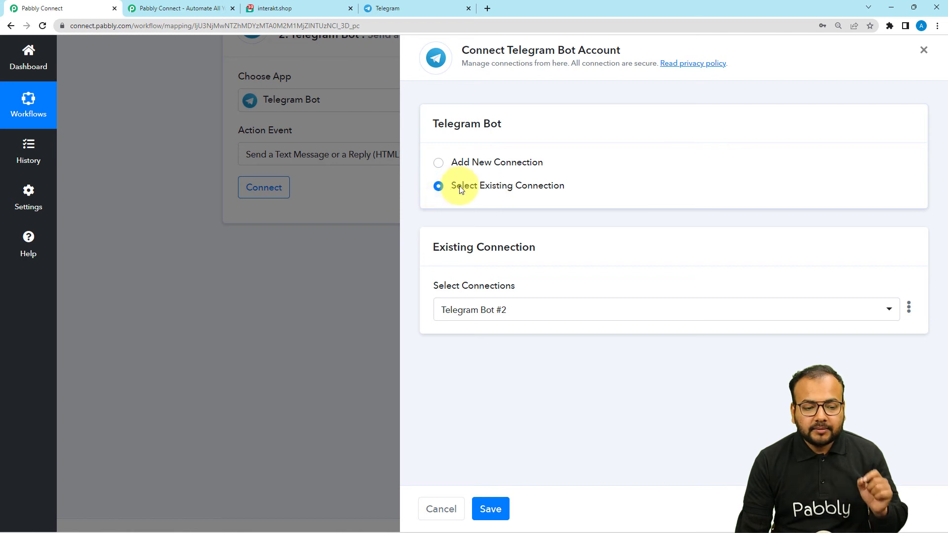
left_click(564, 319)
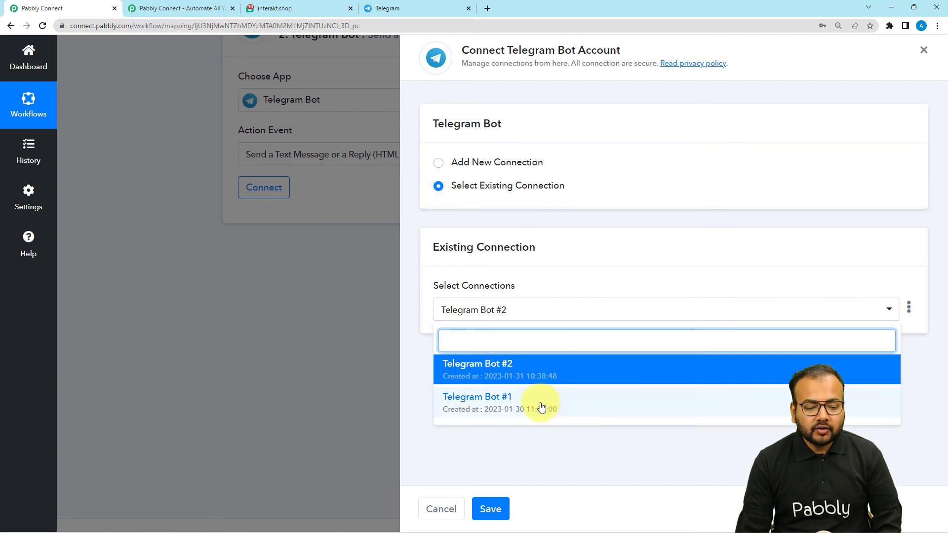
left_click(526, 378)
left_click(476, 343)
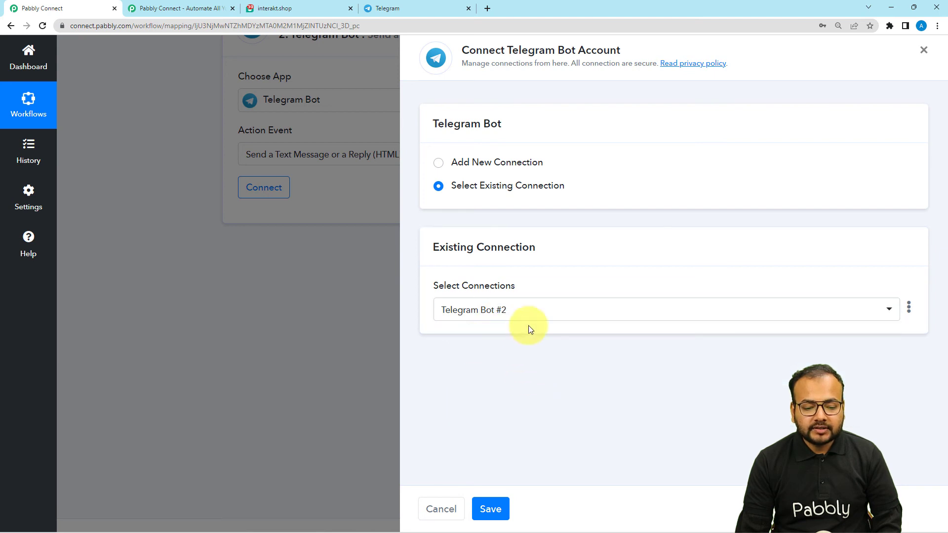
left_click(491, 509)
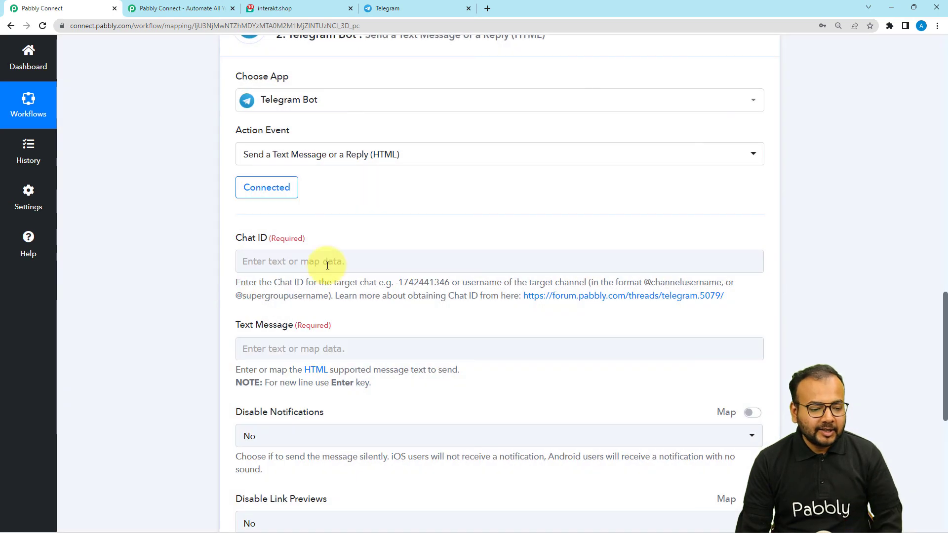
- Copy TeleGroup1234's chat ID from its Telegram web address and paste it as the HTML action's Chat ID in Pabbly Connect
left_click(276, 263)
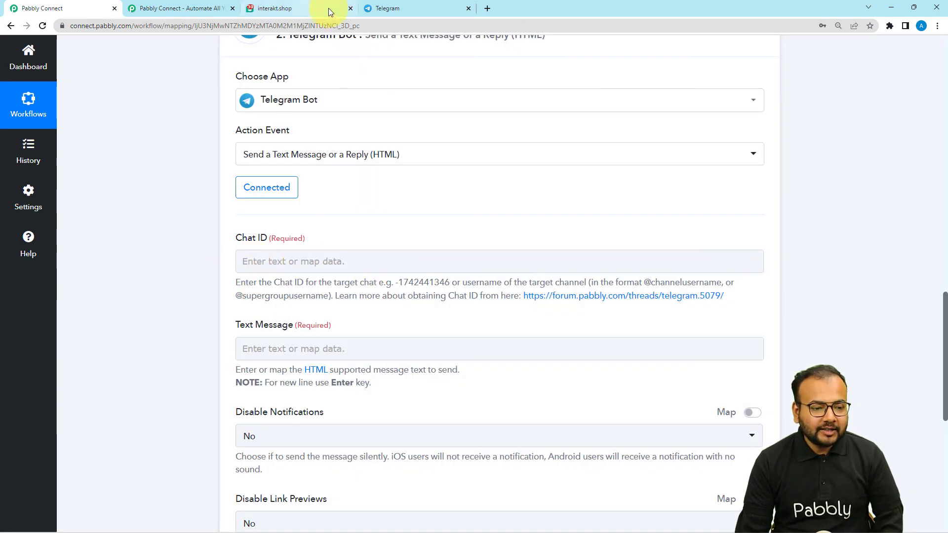
left_click(376, 9)
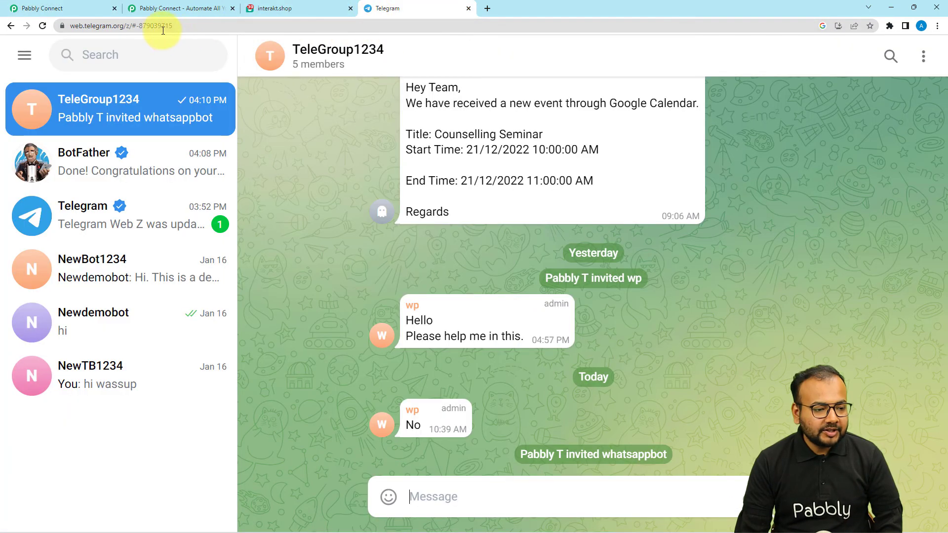
left_click_drag(136, 26, 174, 32)
key("ctrl+c")
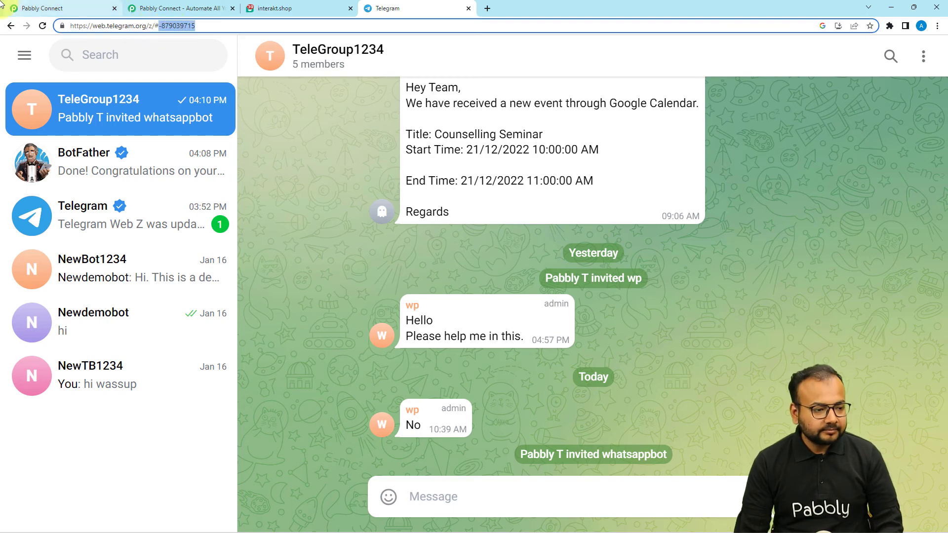
left_click(81, 8)
left_click(329, 261)
key("ctrl+v")
left_click(192, 260)
- Map the Interakt Data Message Message value into the HTML action's Text Message
scroll(192, 260, "down", 2)
left_click(268, 251)
left_click(302, 277)
scroll(334, 455, "down", 3)
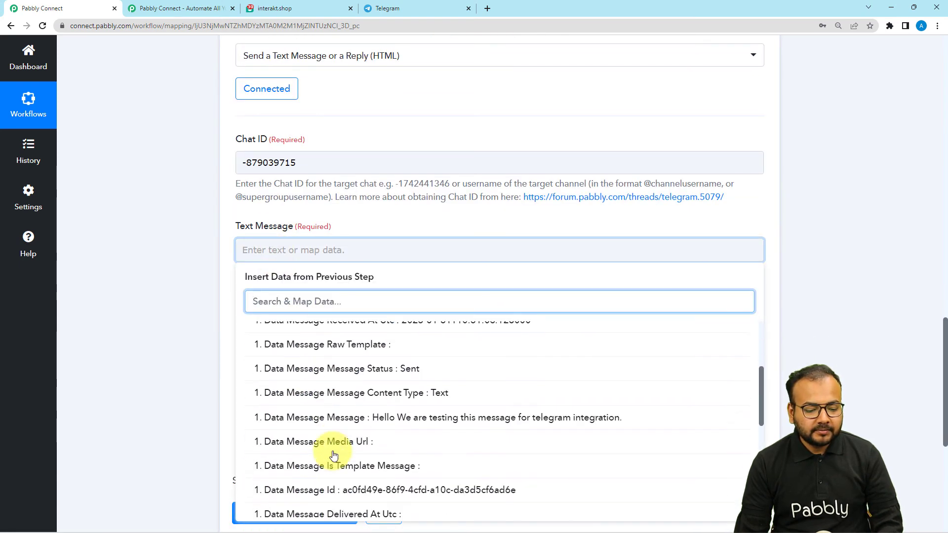
left_click(360, 417)
left_click(197, 318)
- Set Disable Notifications to Yes for the HTML text message action
scroll(296, 307, "down", 2)
scroll(295, 310, "down", 1)
left_click(306, 253)
left_click(286, 321)
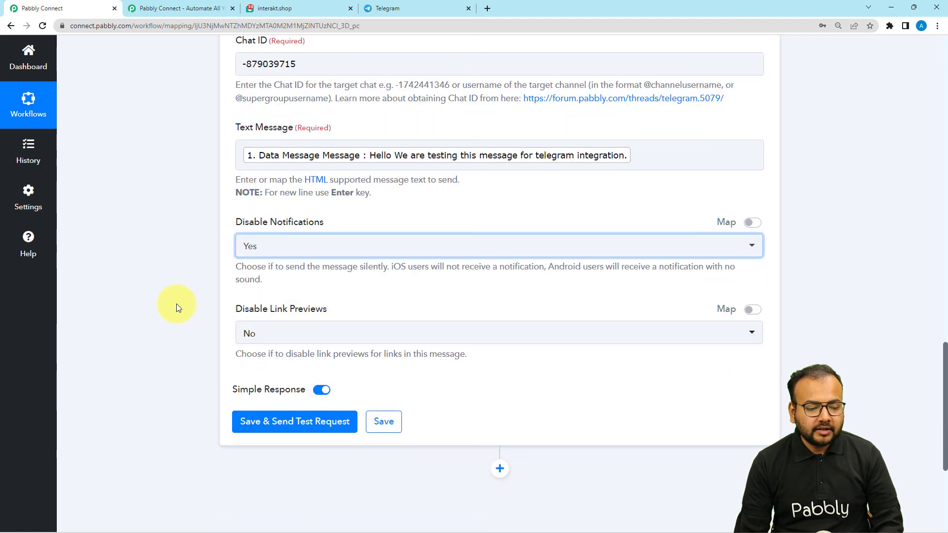
- Save the action and send a test request, review its response, and check TeleGroup1234 in Telegram for the bot's message
scroll(180, 311, "down", 3)
left_click(254, 275)
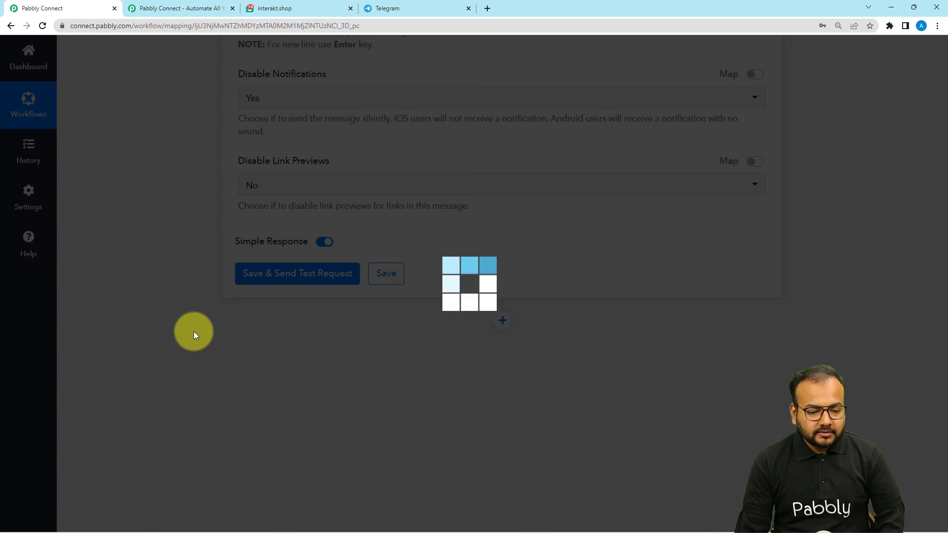
scroll(193, 331, "down", 3)
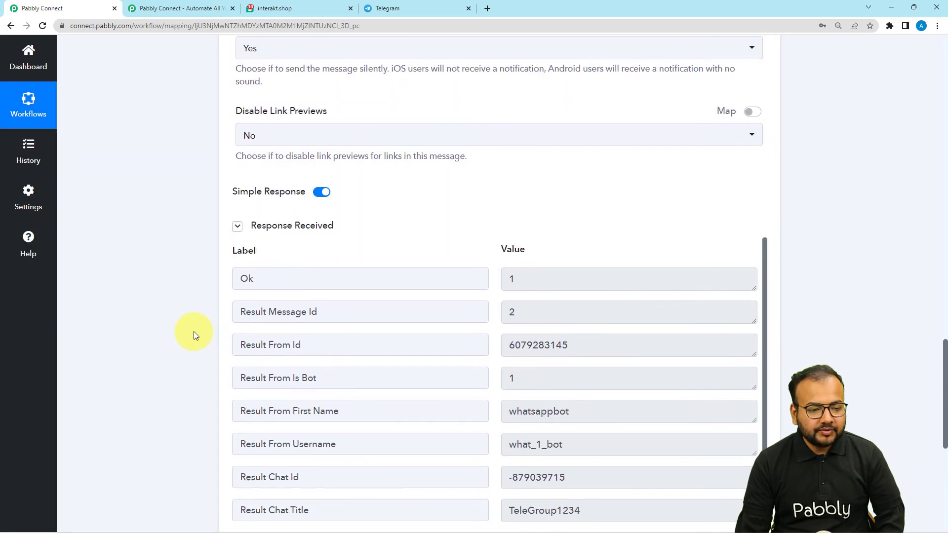
scroll(340, 310, "down", 3)
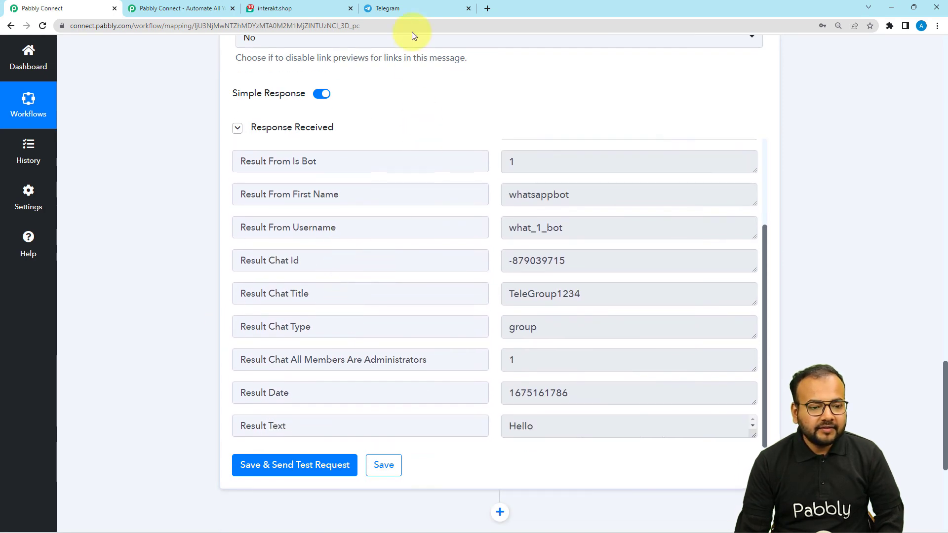
left_click(410, 10)
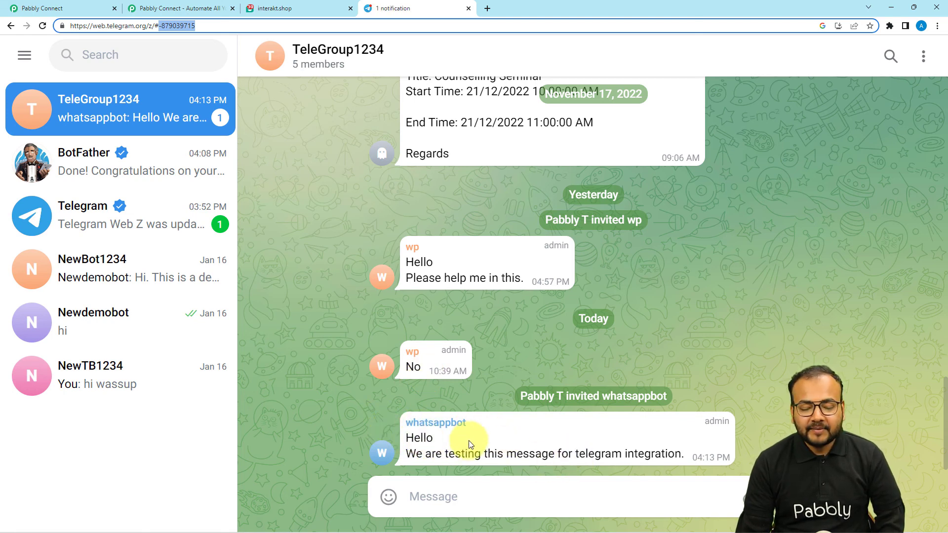
left_click(98, 5)
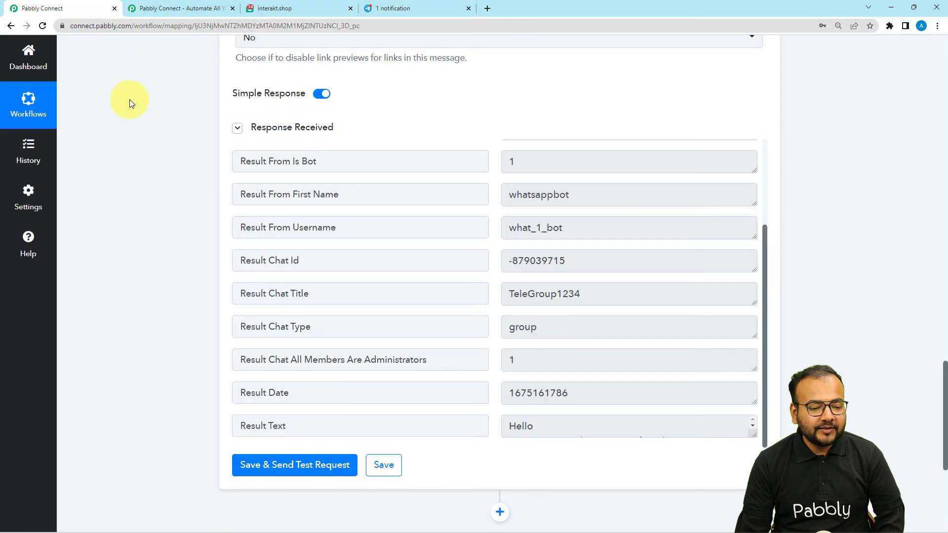
- Collapse the Interakt trigger and Telegram Bot action, and recheck the TeleGroup1234 chat in Telegram before returning to Pabbly Connect
scroll(181, 211, "up", 6)
scroll(186, 261, "up", 5)
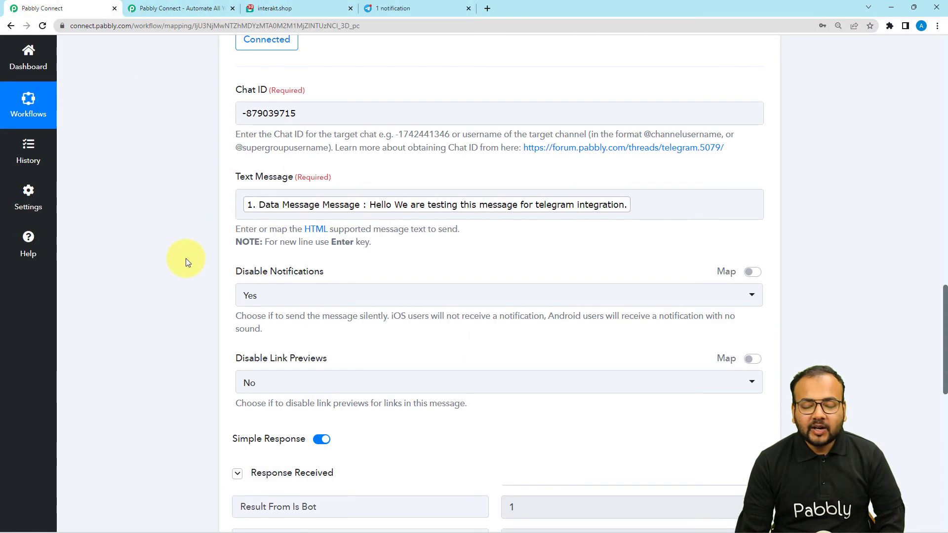
scroll(185, 265, "up", 15)
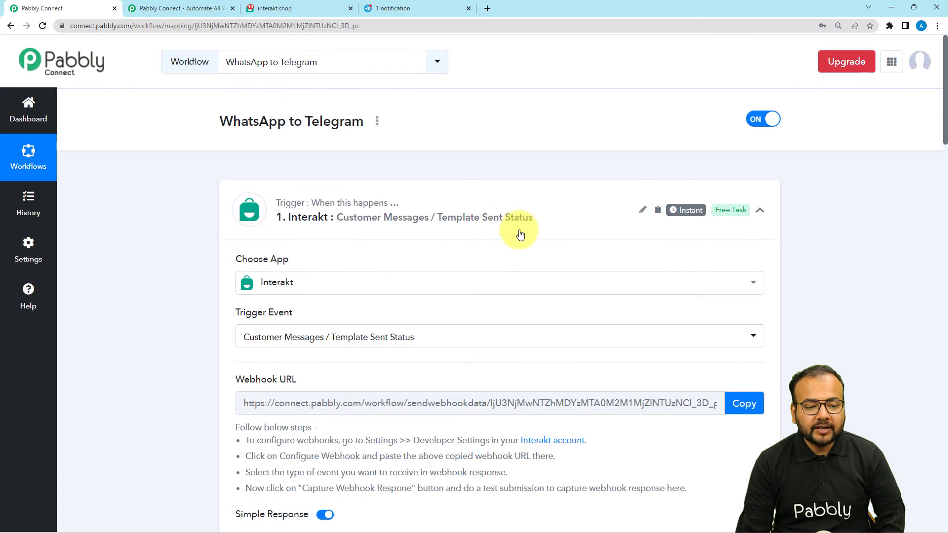
left_click(590, 212)
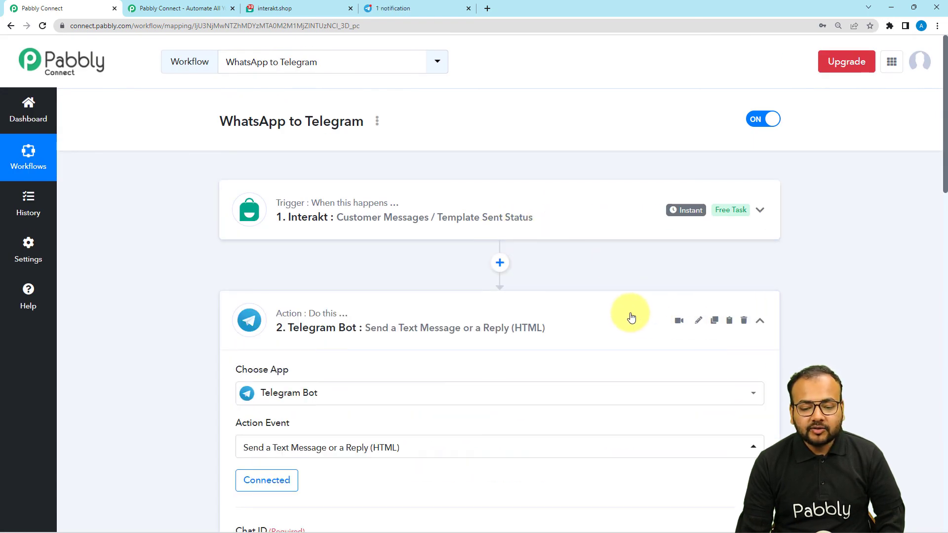
left_click(633, 315)
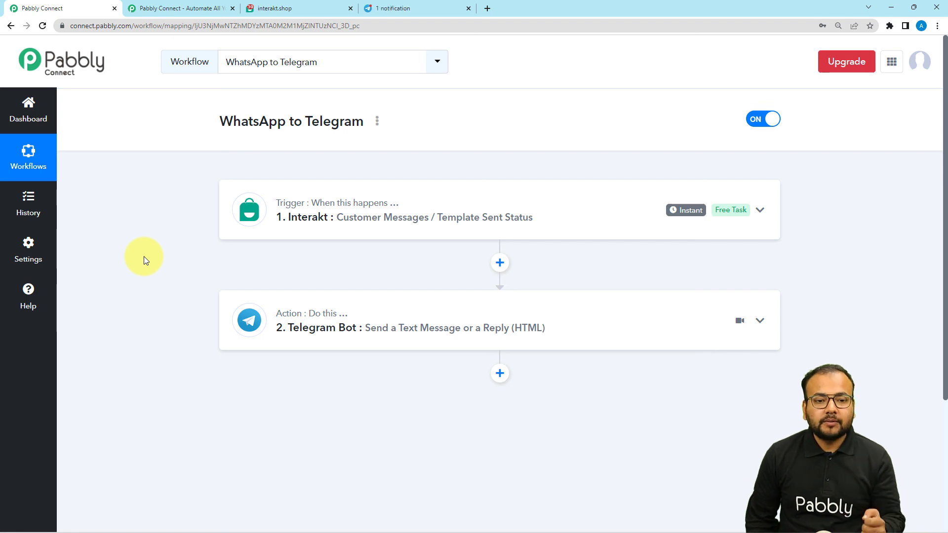
left_click(397, 12)
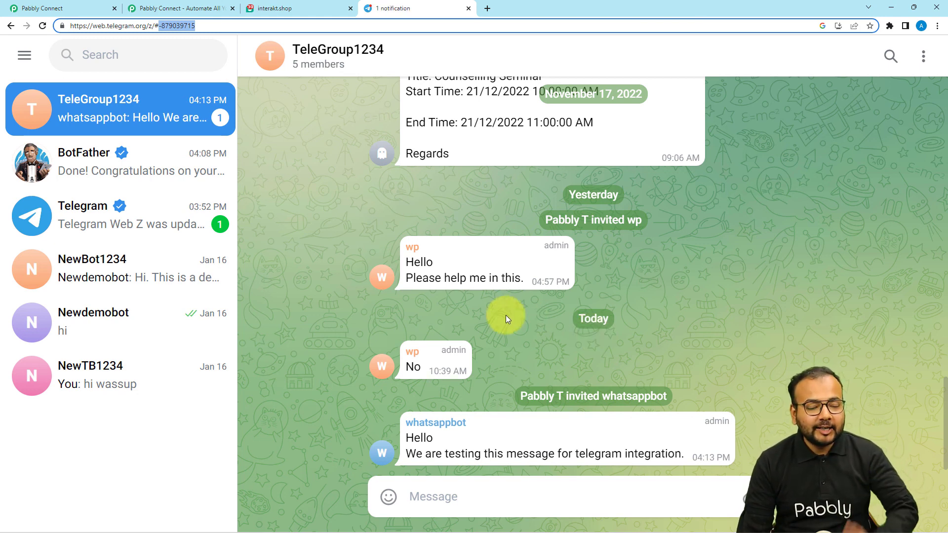
left_click(89, 7)
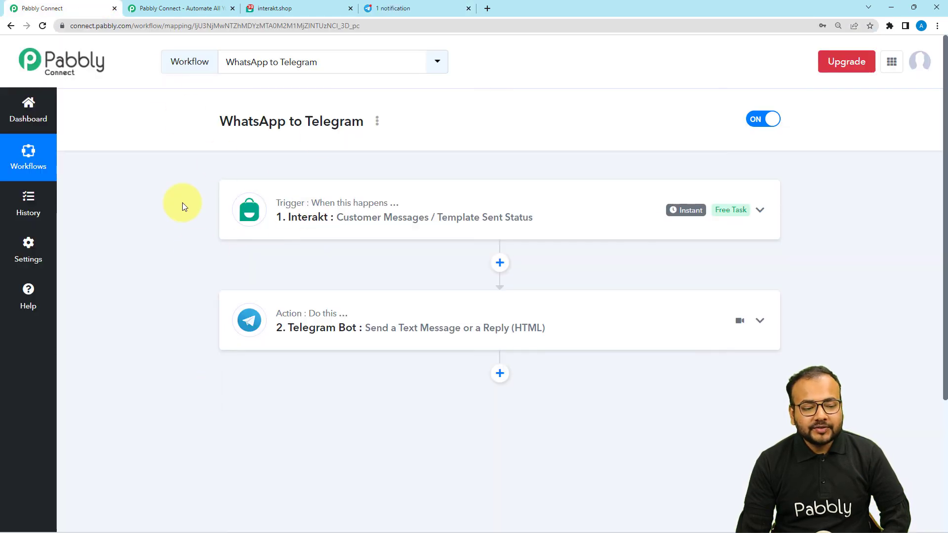